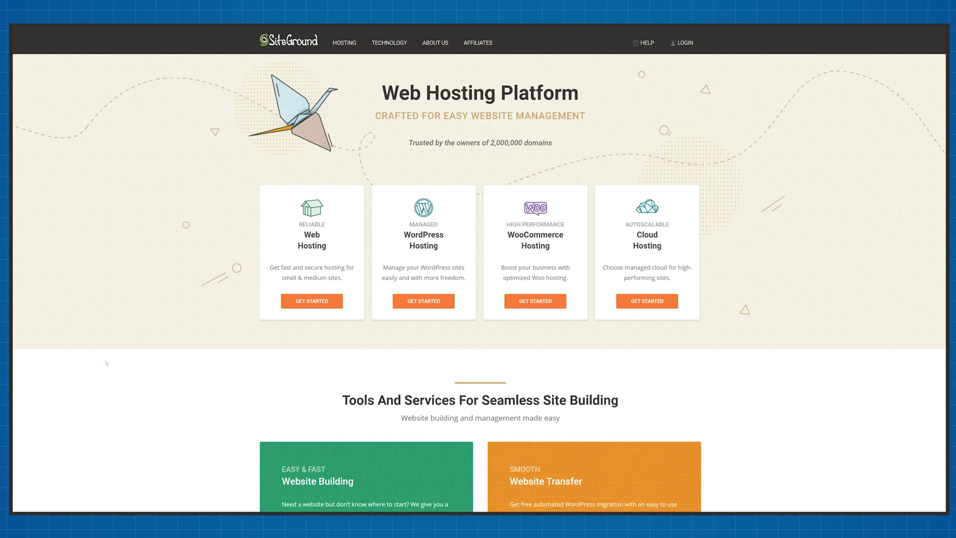
Order the GrowBig web hosting plan with domain yourwebsitenamehere222.com and proceed to checkout.
{"action": "left_click", "coordinate": [311, 300]}
{"action": "scroll", "coordinate": [244, 315], "scroll_direction": "down", "scroll_amount": 2}
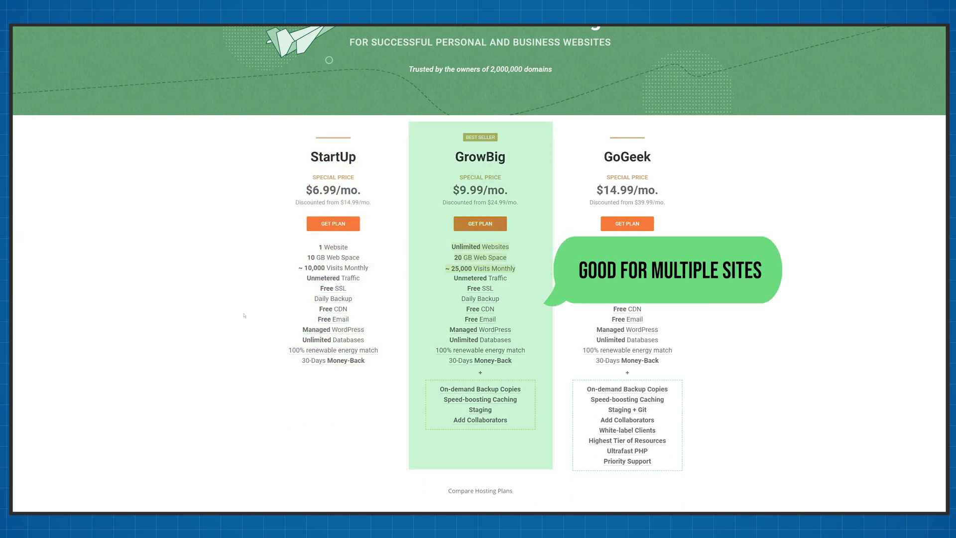
{"action": "left_click", "coordinate": [467, 228]}
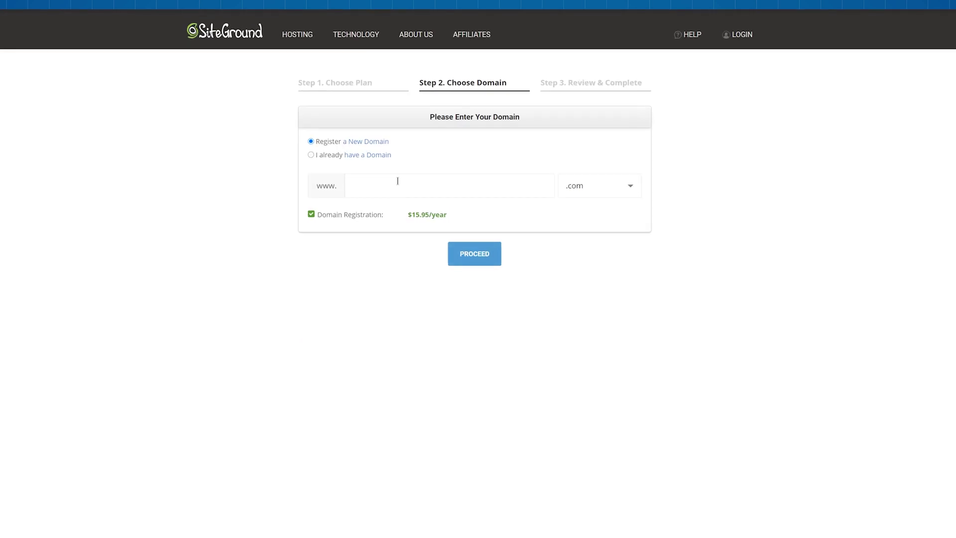
{"action": "type", "text": "yourwebsitenamehere222"}
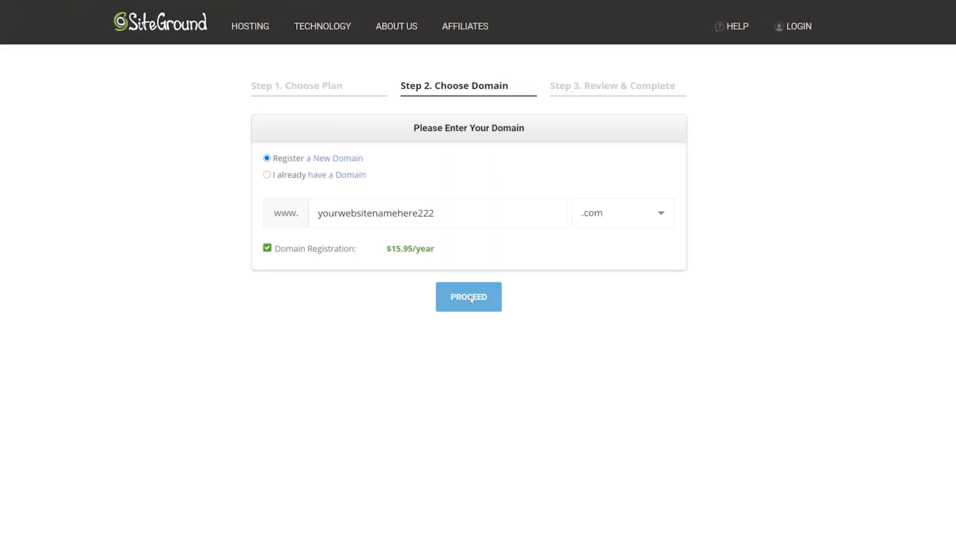
{"action": "left_click", "coordinate": [472, 298]}
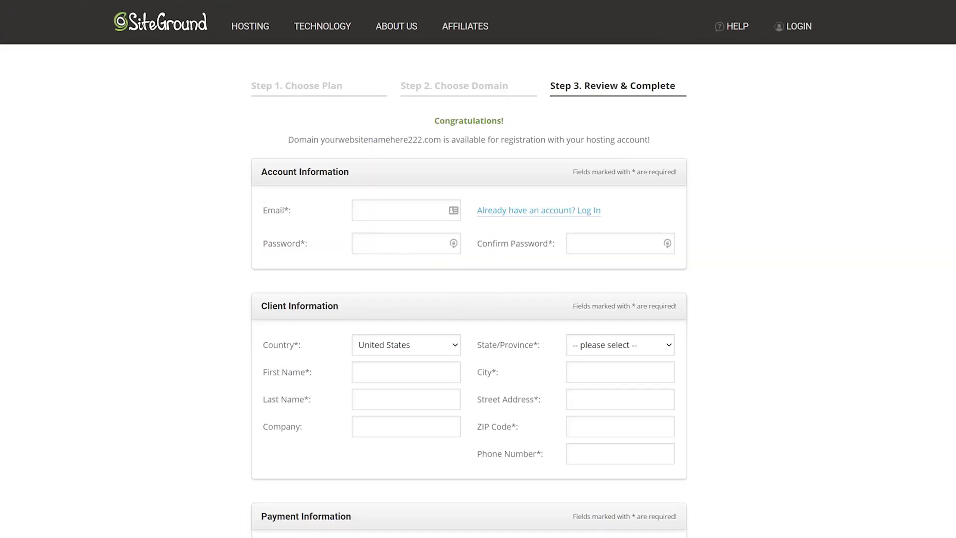
{"action": "scroll", "coordinate": [940, 320], "scroll_direction": "down", "scroll_amount": 13}
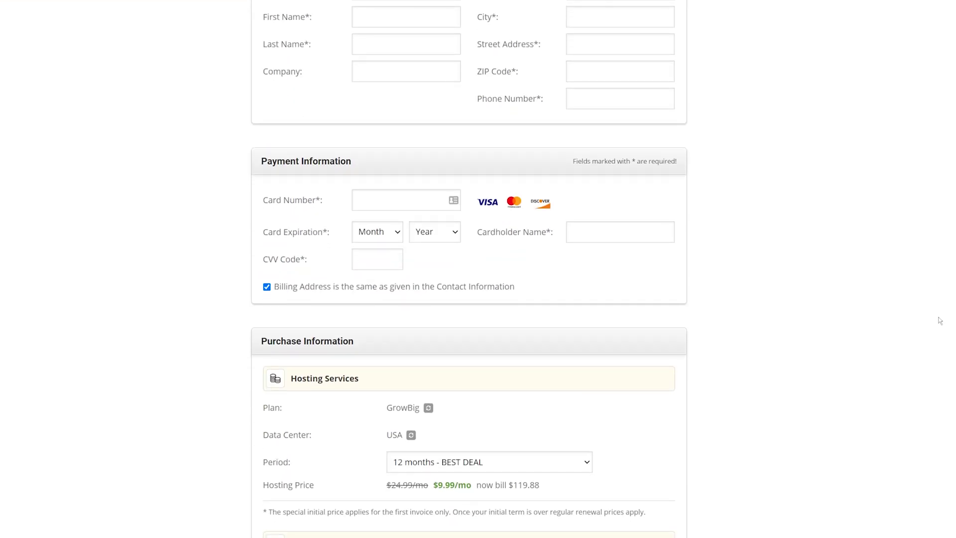
{"action": "scroll", "coordinate": [940, 321], "scroll_direction": "up", "scroll_amount": 1}
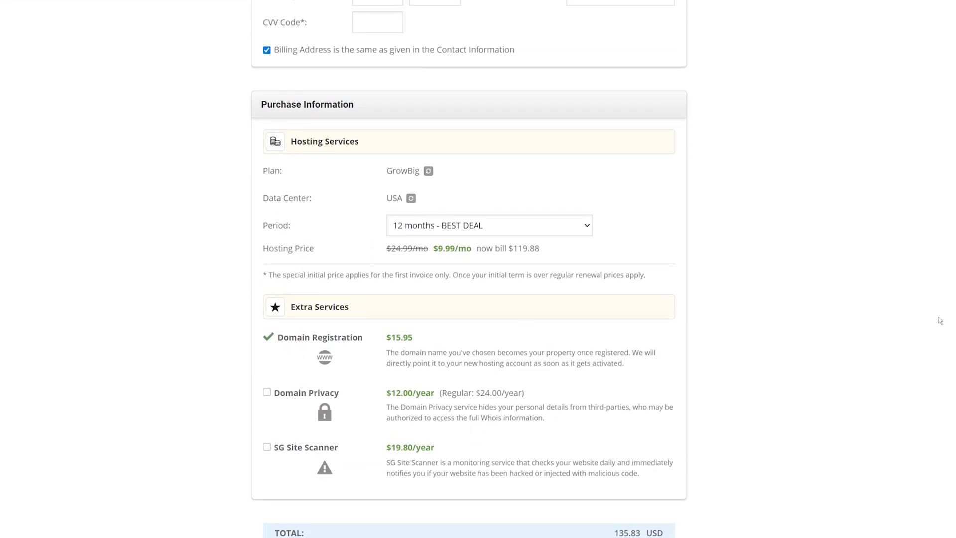
Compare 24, 36 and 1 month billing periods, then return to 12 months.
{"action": "left_click", "coordinate": [590, 228]}
{"action": "left_click", "coordinate": [552, 265]}
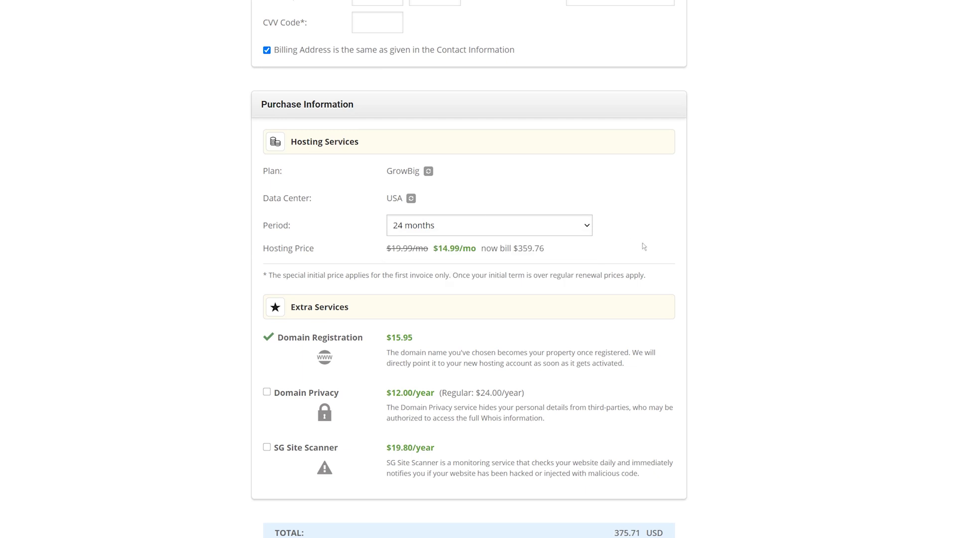
{"action": "left_click", "coordinate": [590, 230]}
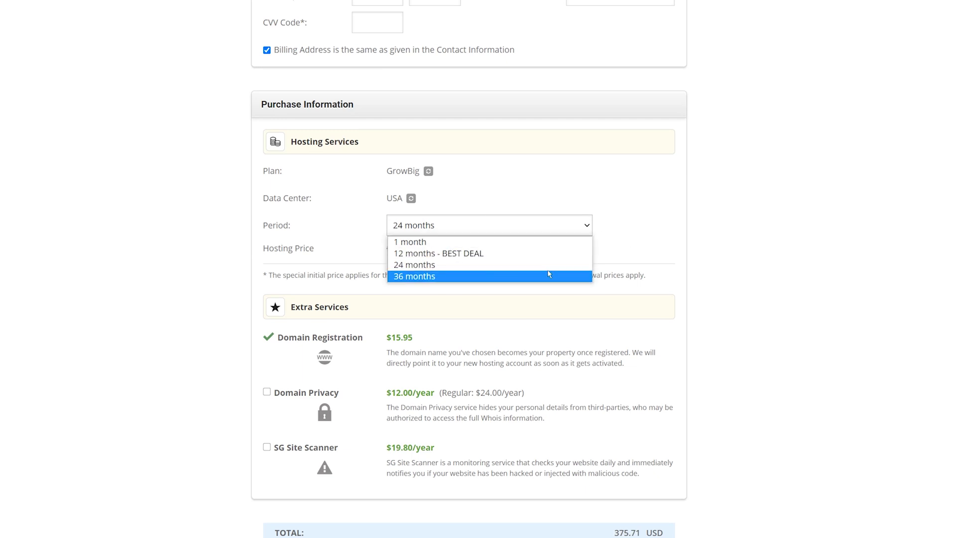
{"action": "left_click", "coordinate": [548, 274]}
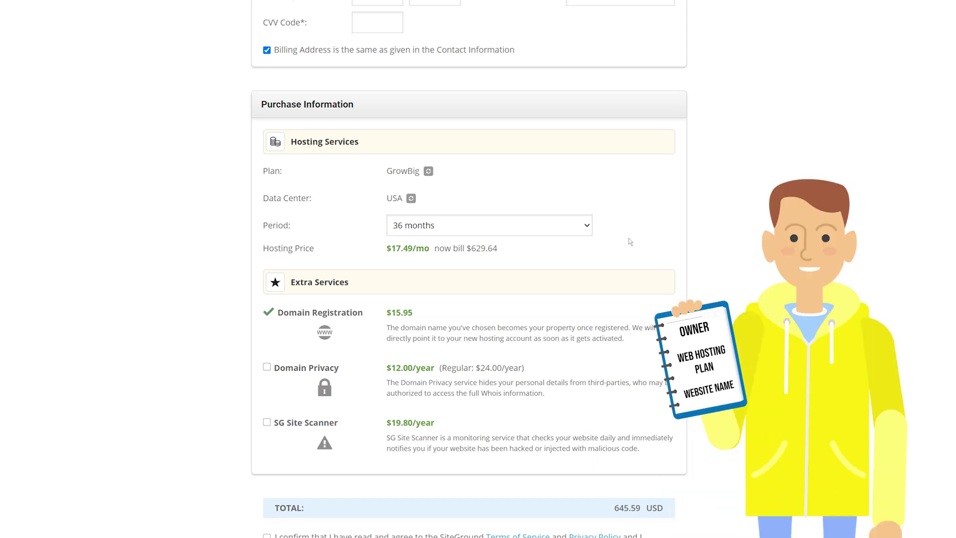
{"action": "left_click", "coordinate": [575, 230]}
{"action": "left_click", "coordinate": [538, 244]}
{"action": "left_click", "coordinate": [581, 228]}
{"action": "left_click", "coordinate": [556, 254]}
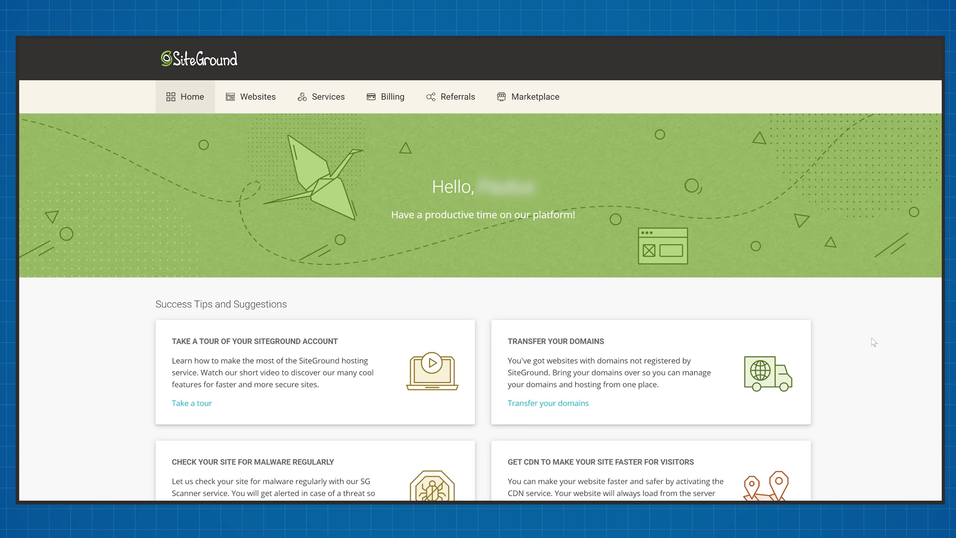
Add a new website on existing domain tech2stream.com, accepting the unregistered-domain warning.
{"action": "left_click", "coordinate": [250, 97]}
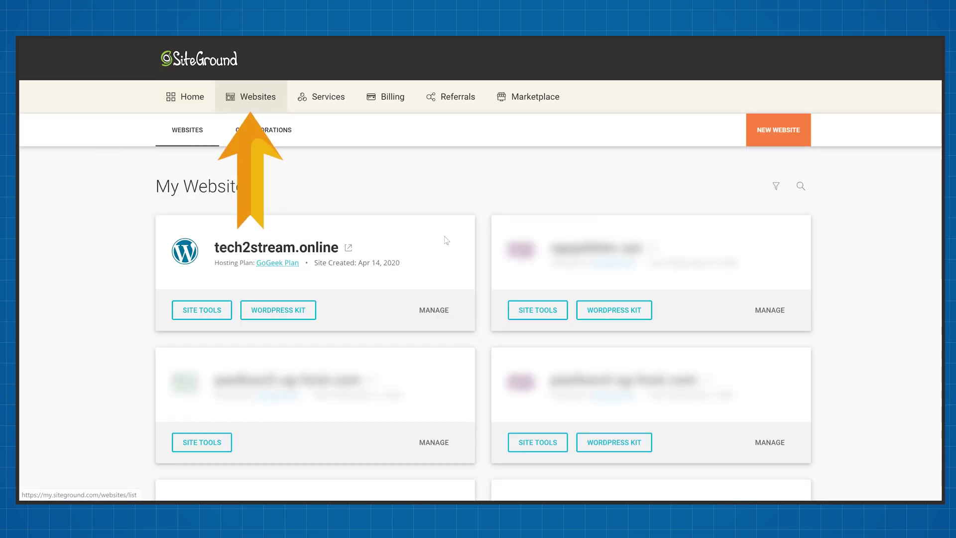
{"action": "left_click", "coordinate": [769, 131]}
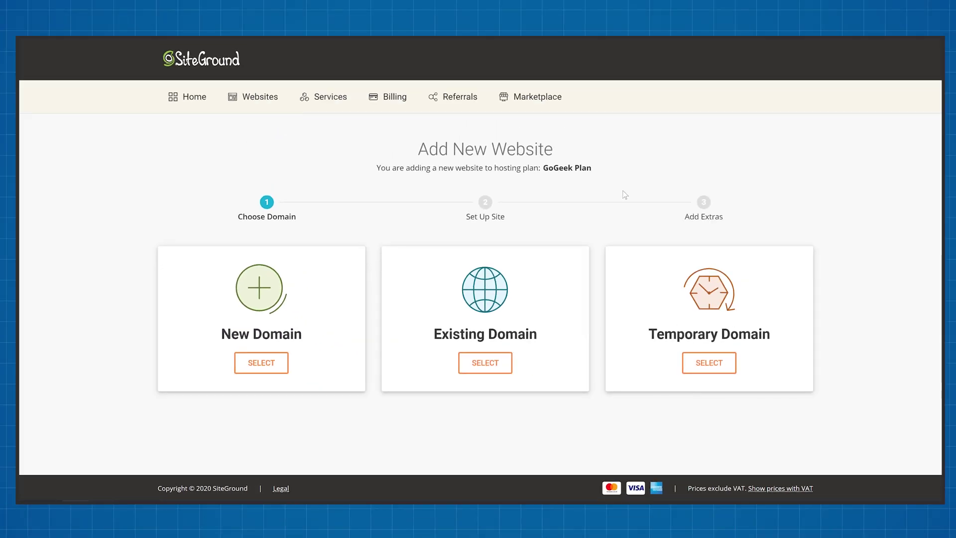
{"action": "left_click", "coordinate": [485, 363]}
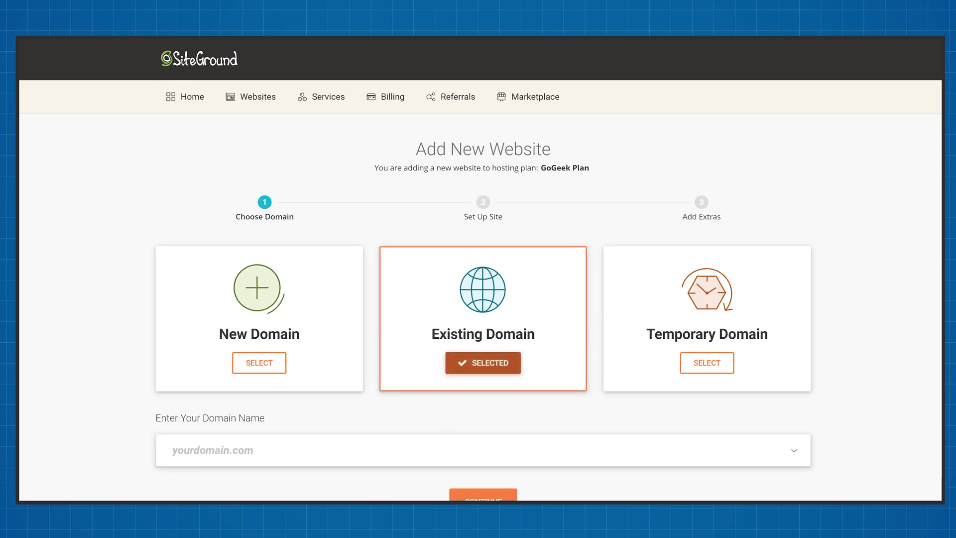
{"action": "type", "text": "tech2str"}
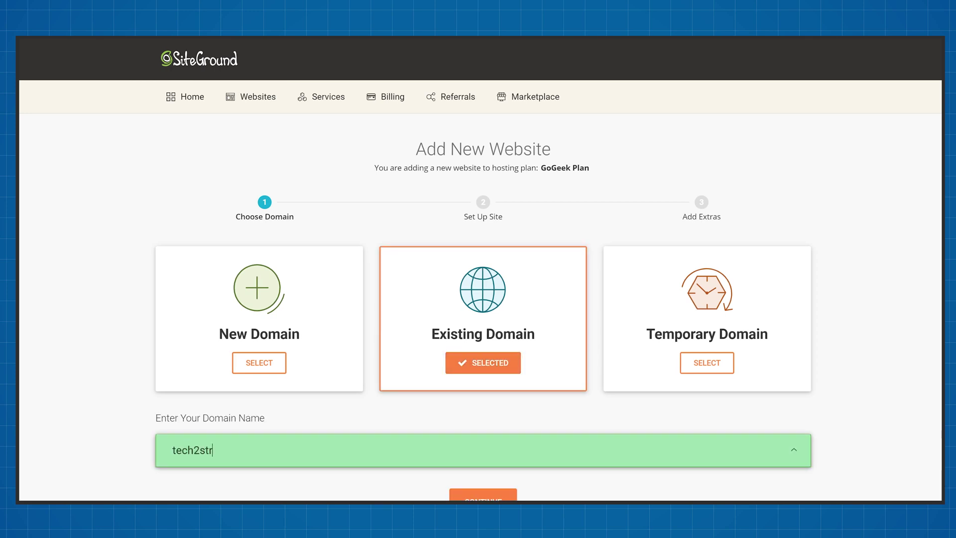
{"action": "type", "text": "eam.com"}
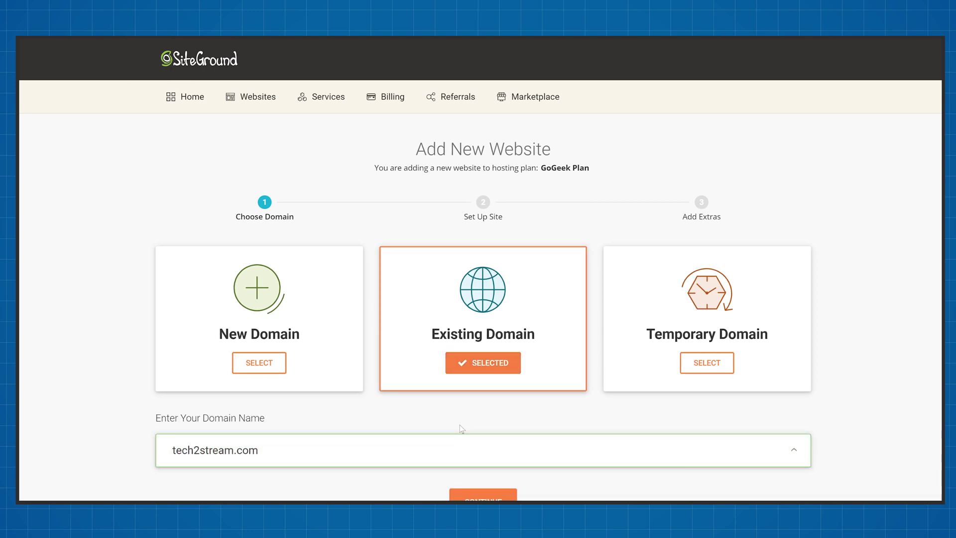
{"action": "scroll", "coordinate": [461, 428], "scroll_direction": "down", "scroll_amount": 1}
{"action": "left_click", "coordinate": [489, 445]}
{"action": "scroll", "coordinate": [568, 431], "scroll_direction": "down", "scroll_amount": 1}
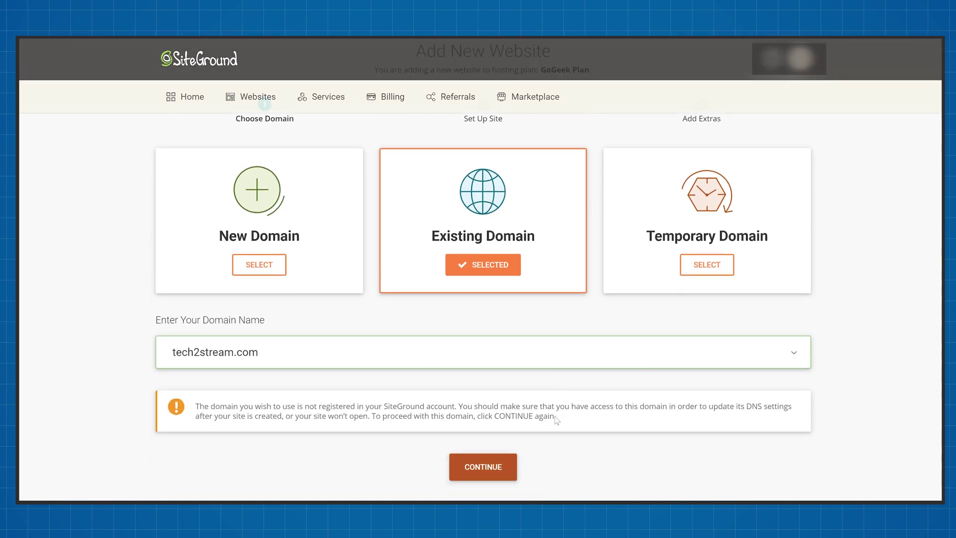
{"action": "left_click", "coordinate": [498, 458]}
Start a new WordPress site with the admin login e-mail and password, finishing without extras.
{"action": "left_click", "coordinate": [350, 333]}
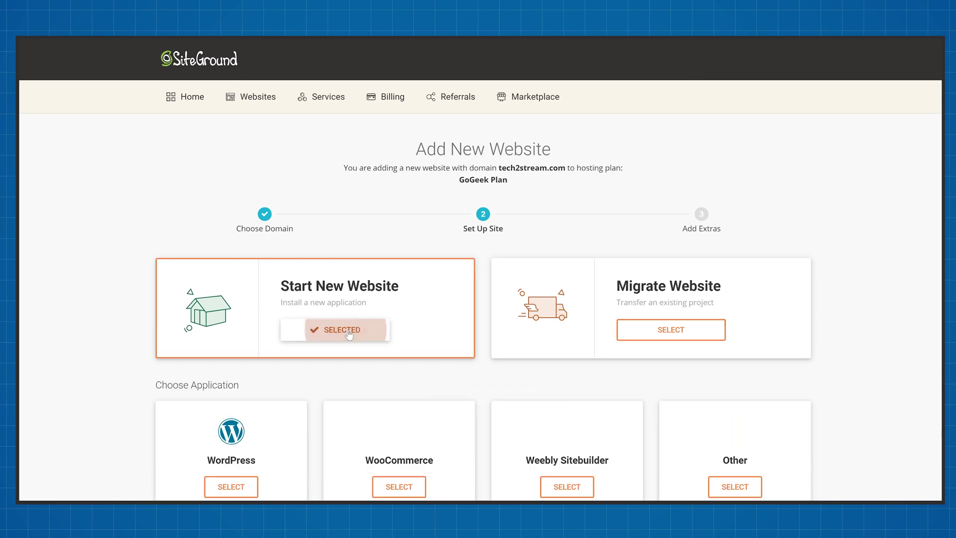
{"action": "scroll", "coordinate": [463, 370], "scroll_direction": "down", "scroll_amount": 2}
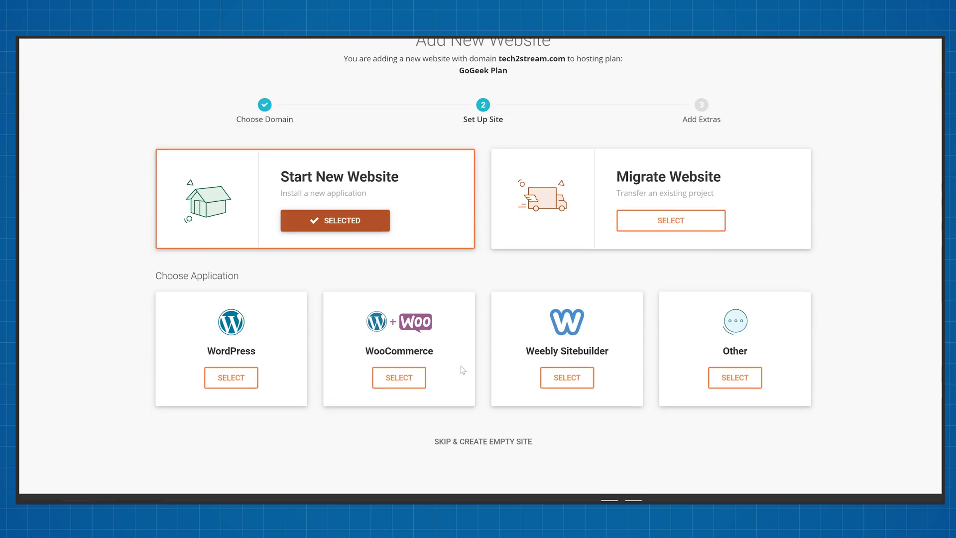
{"action": "left_click", "coordinate": [238, 380]}
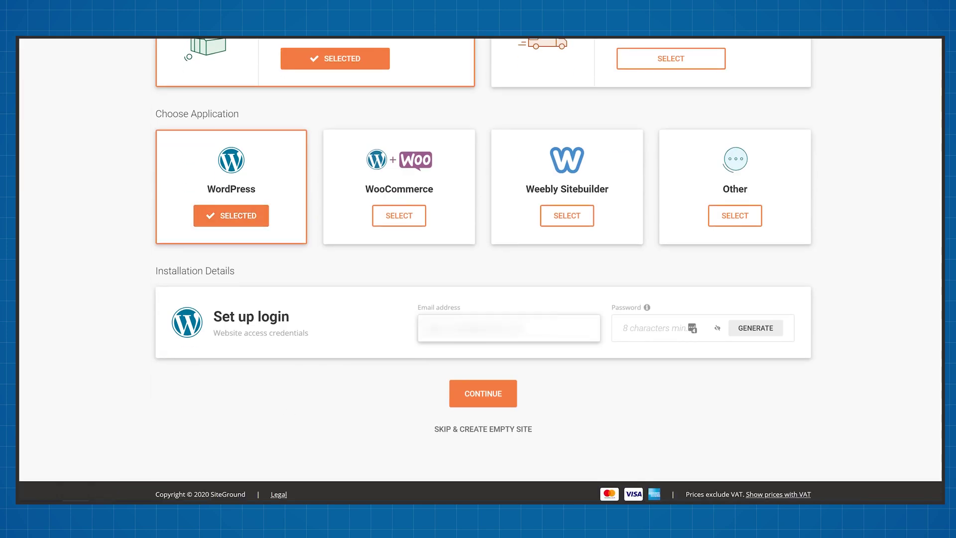
{"action": "type", "text": ".com"}
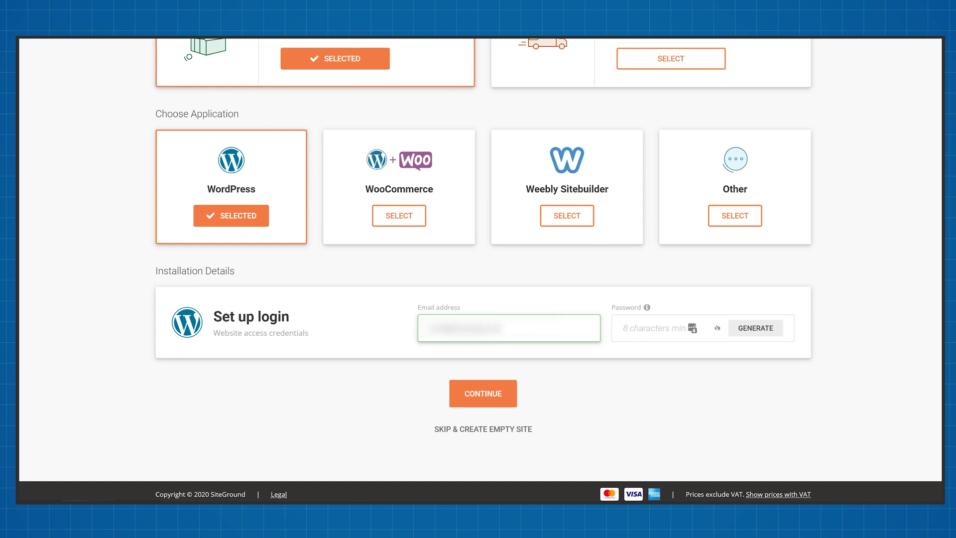
{"action": "key", "text": "Tab"}
{"action": "type", "text": "********"}
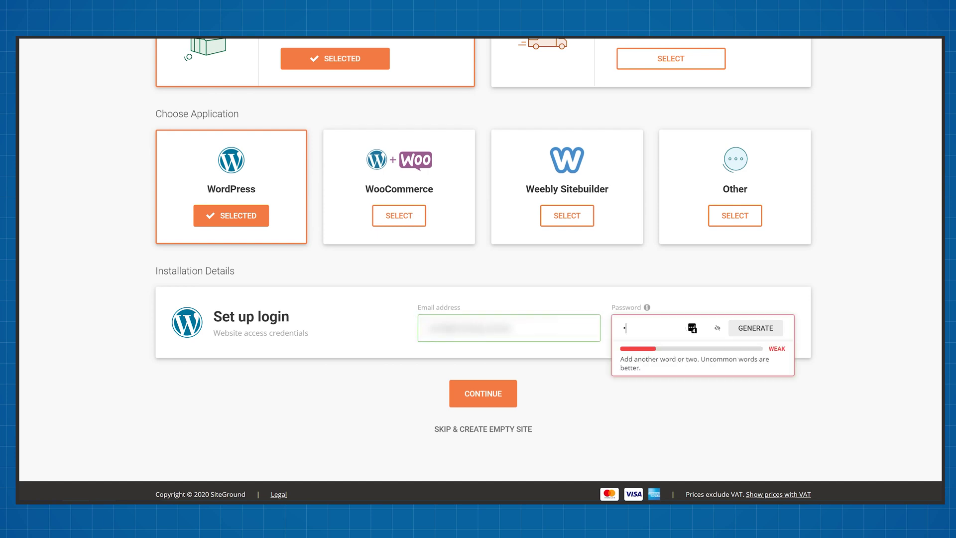
{"action": "type", "text": "**"}
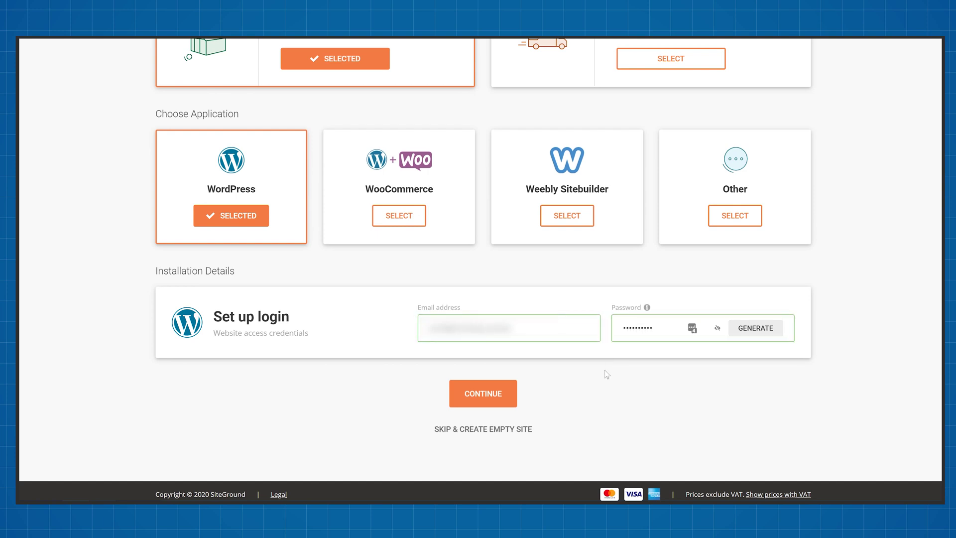
{"action": "left_click", "coordinate": [488, 394]}
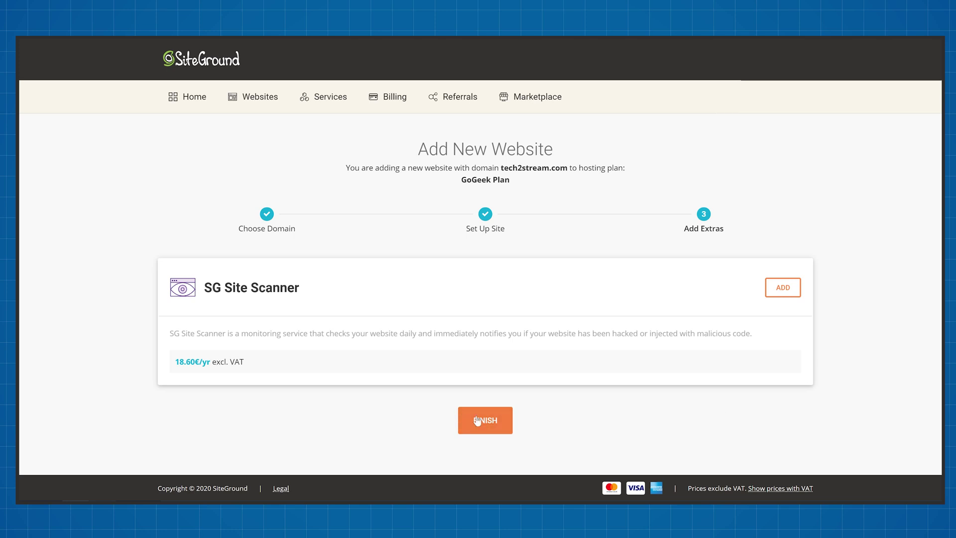
{"action": "left_click", "coordinate": [486, 421]}
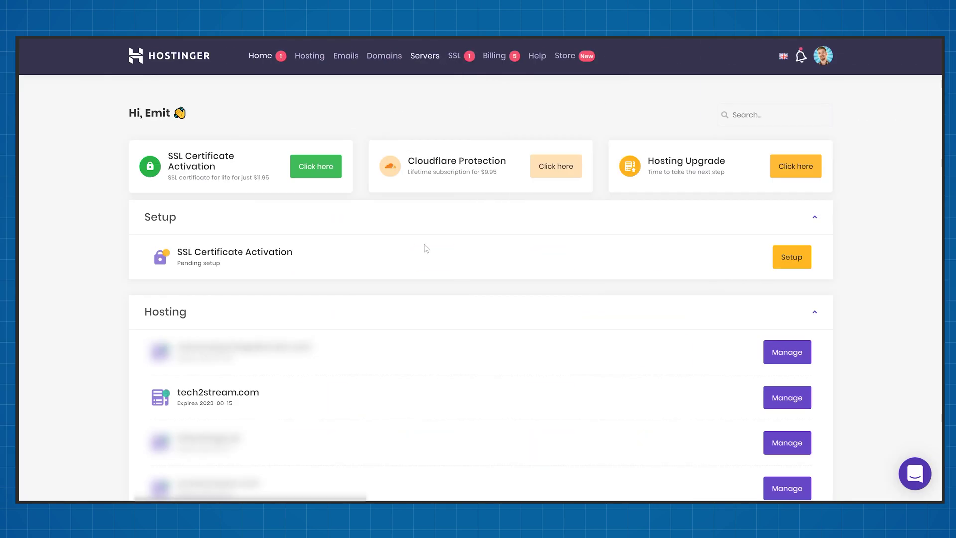
Open the domain management page for tech2stream.com in Hostinger.
{"action": "scroll", "coordinate": [424, 261], "scroll_direction": "down", "scroll_amount": 5}
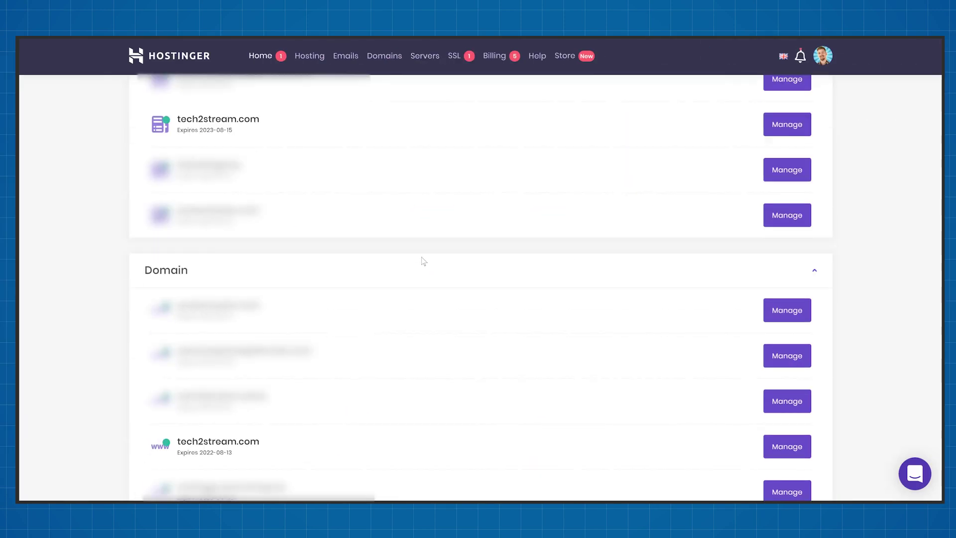
{"action": "scroll", "coordinate": [422, 261], "scroll_direction": "down", "scroll_amount": 4}
{"action": "scroll", "coordinate": [421, 261], "scroll_direction": "up", "scroll_amount": 2}
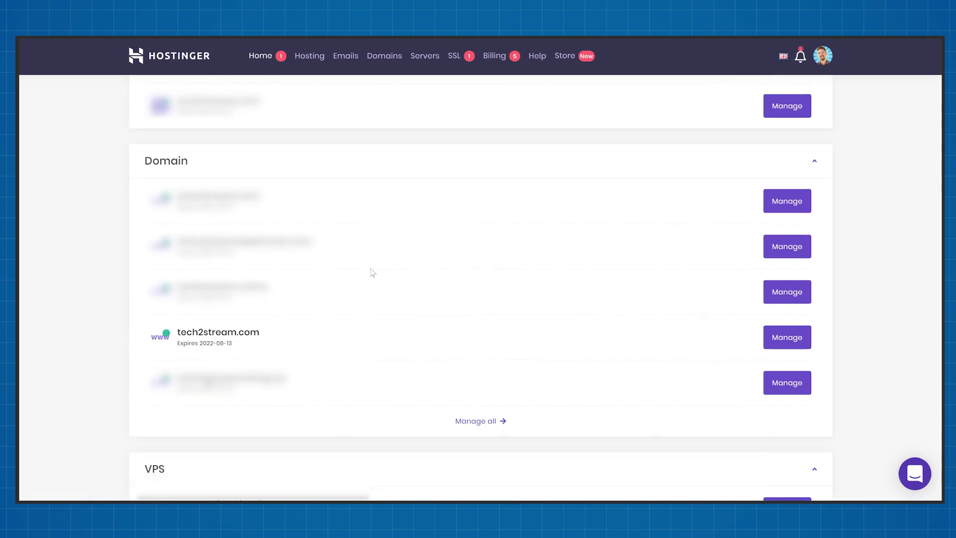
{"action": "left_click", "coordinate": [787, 337]}
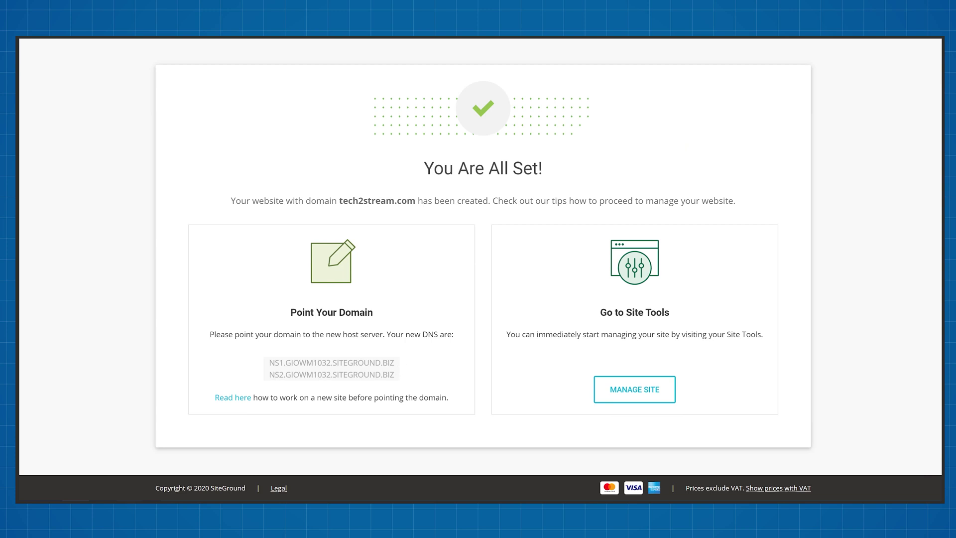
Paste SiteGround's two nameservers into Nameserver #1 and #2.
{"action": "left_click_drag", "start_coordinate": [271, 361], "coordinate": [396, 376]}
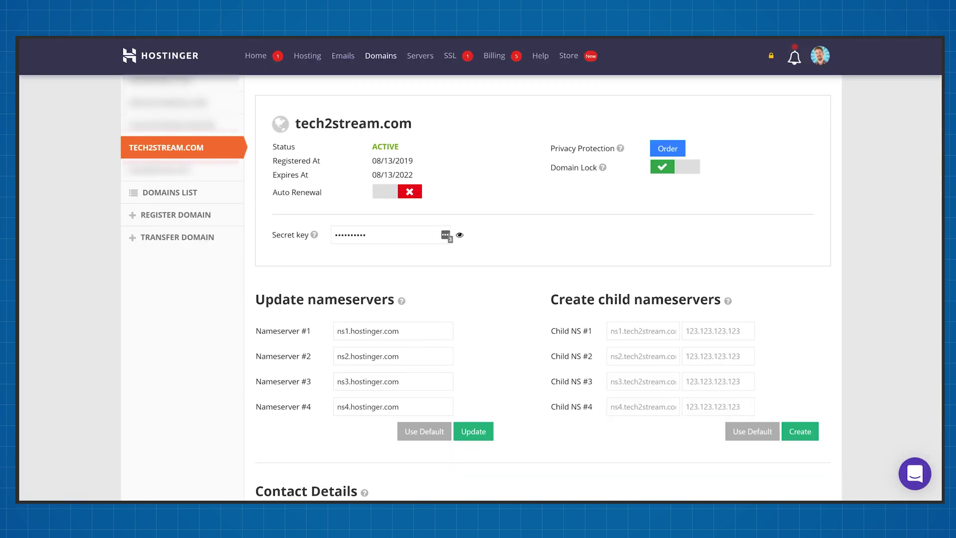
{"action": "triple_click", "coordinate": [367, 331]}
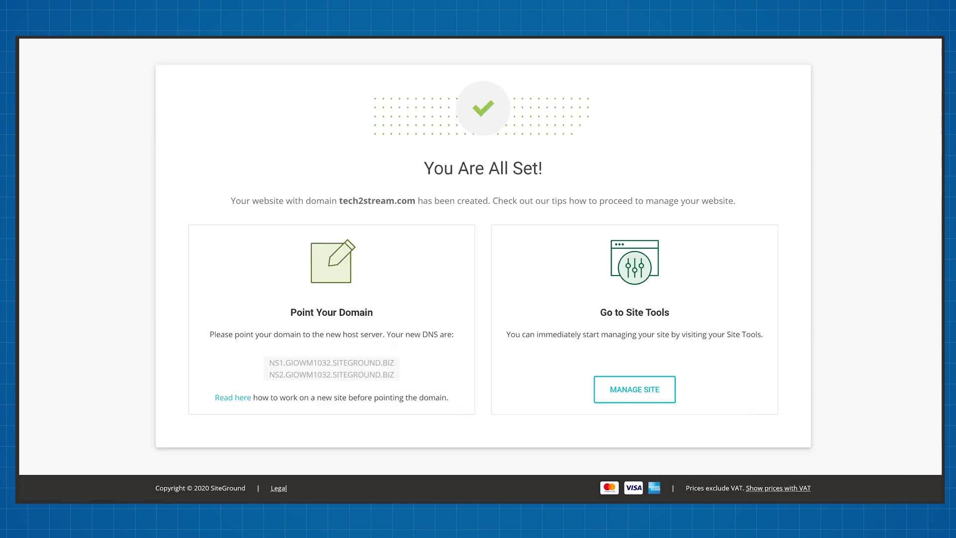
{"action": "left_click_drag", "start_coordinate": [396, 376], "coordinate": [275, 375]}
{"action": "type", "text": "NS1.GIOWM1032.SITEGROUND.BIZ"}
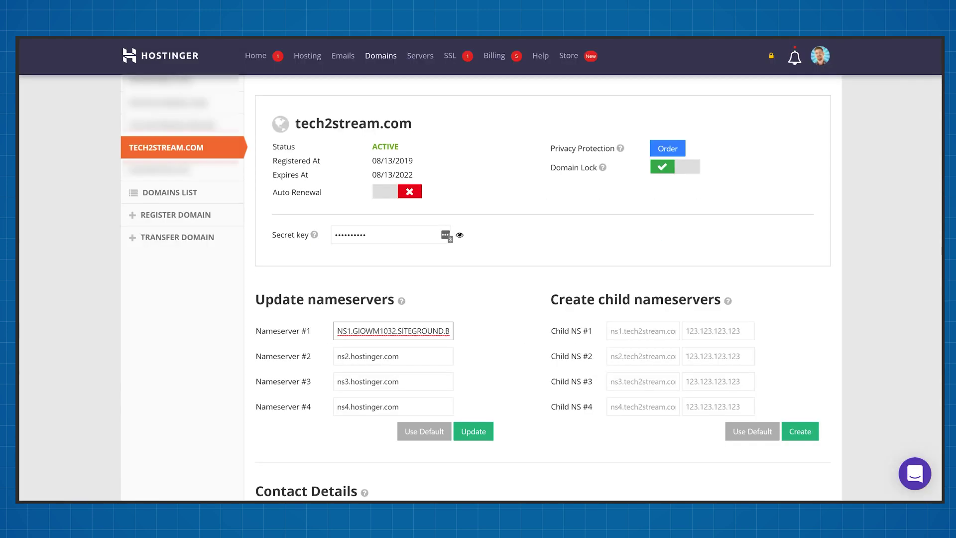
{"action": "key", "text": "Tab"}
{"action": "type", "text": "NS2.GIOWM1032.SITEGROUND.BIZ"}
Clear the old Hostinger entries from Nameserver #3 and #4.
{"action": "key", "text": "Tab"}
{"action": "key", "text": "BackSpace"}
{"action": "key", "text": "Tab"}
{"action": "key", "text": "BackSpace"}
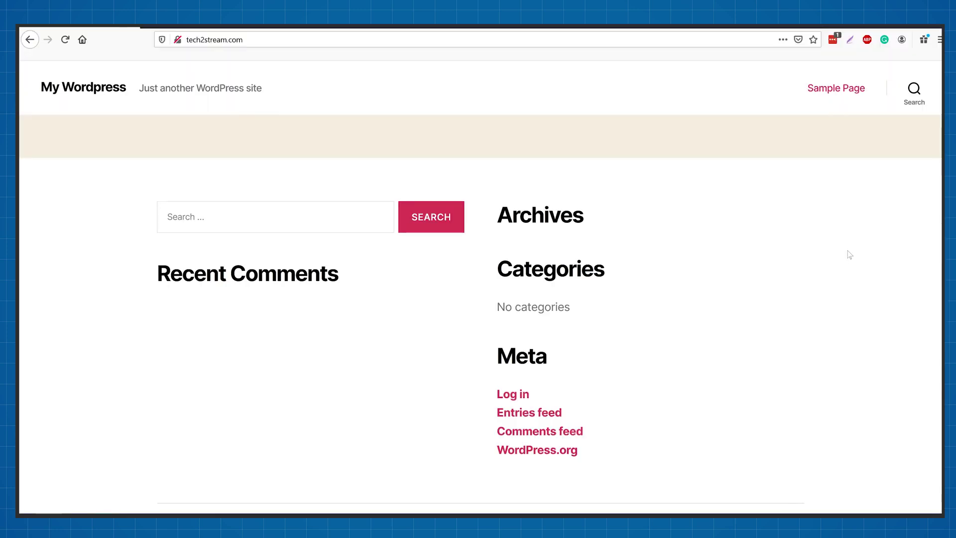
Scroll through the default WordPress site now live at tech2stream.com.
{"action": "scroll", "coordinate": [849, 254], "scroll_direction": "down", "scroll_amount": 2}
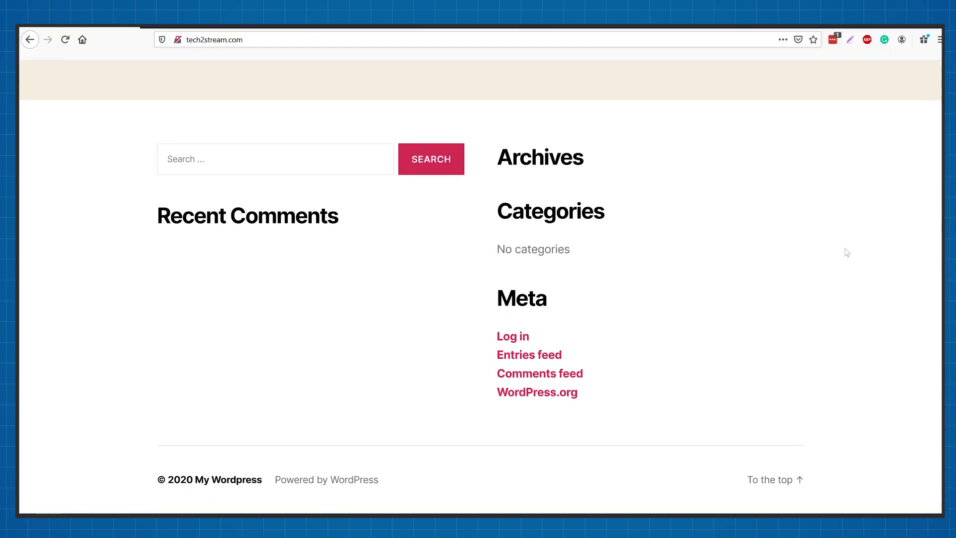
{"action": "scroll", "coordinate": [847, 253], "scroll_direction": "up", "scroll_amount": 2}
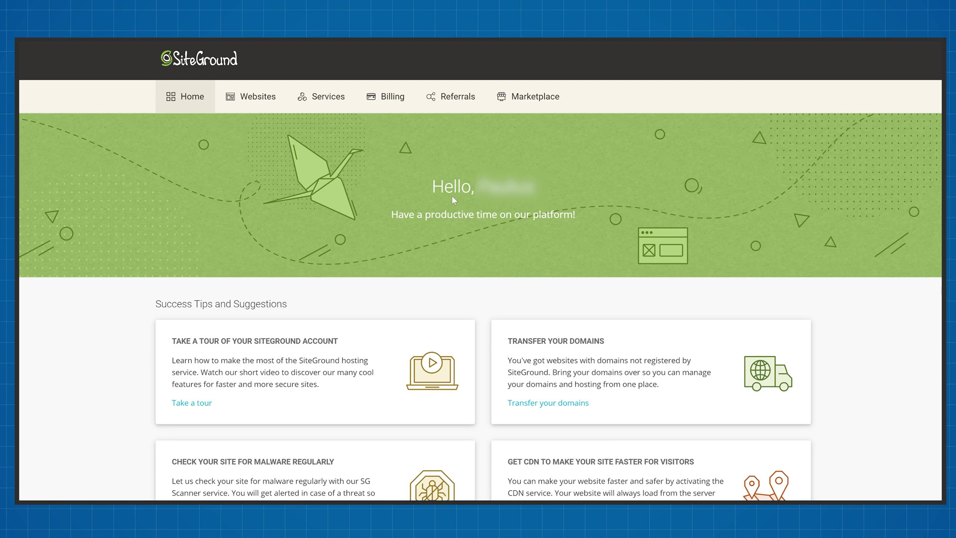
Open Site Tools for tech2stream.com from the Websites list.
{"action": "left_click", "coordinate": [254, 96]}
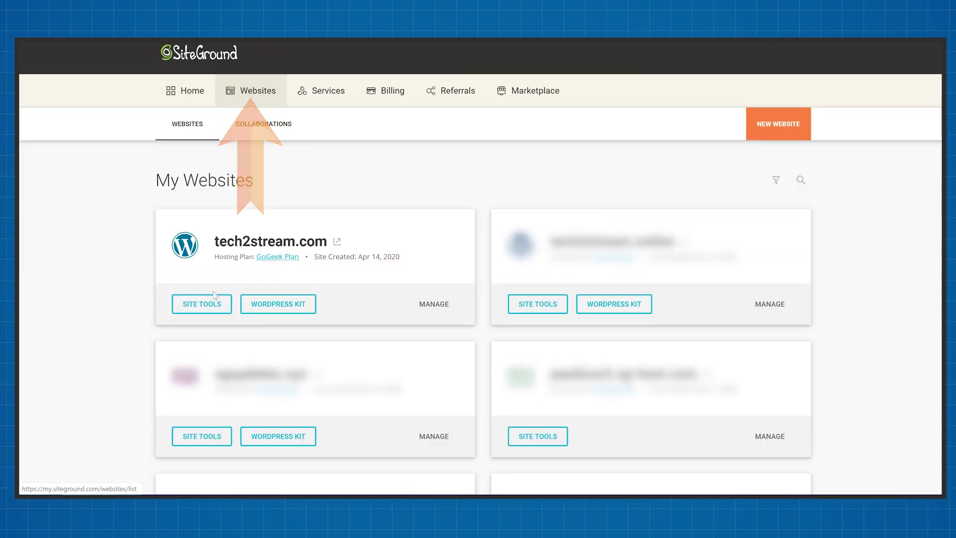
{"action": "left_click", "coordinate": [204, 303]}
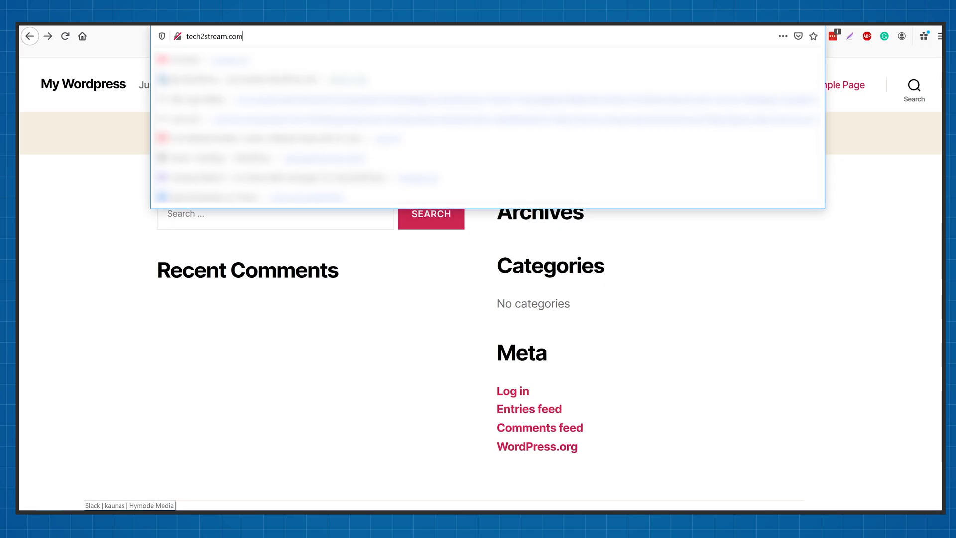
Load the tech2stream.com/login page.
{"action": "type", "text": "/"}
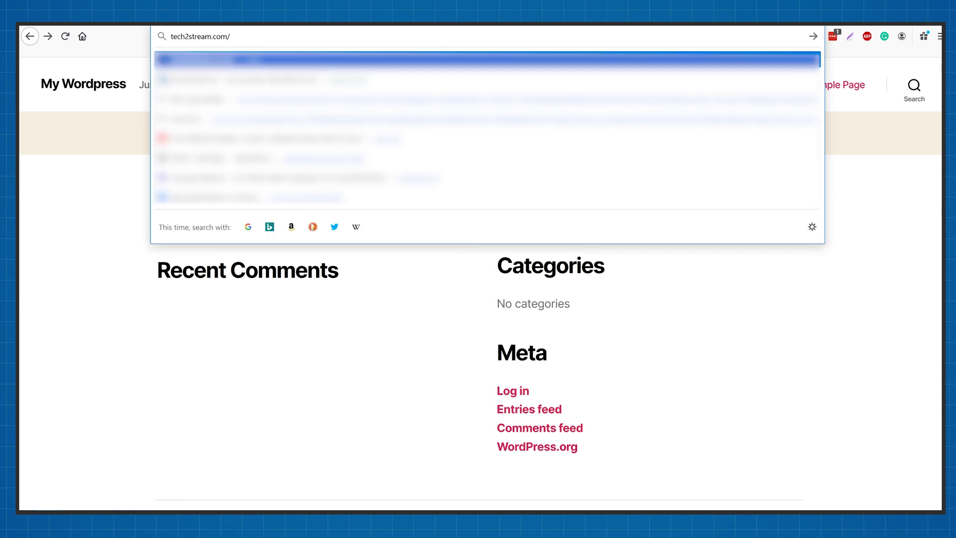
{"action": "type", "text": "login"}
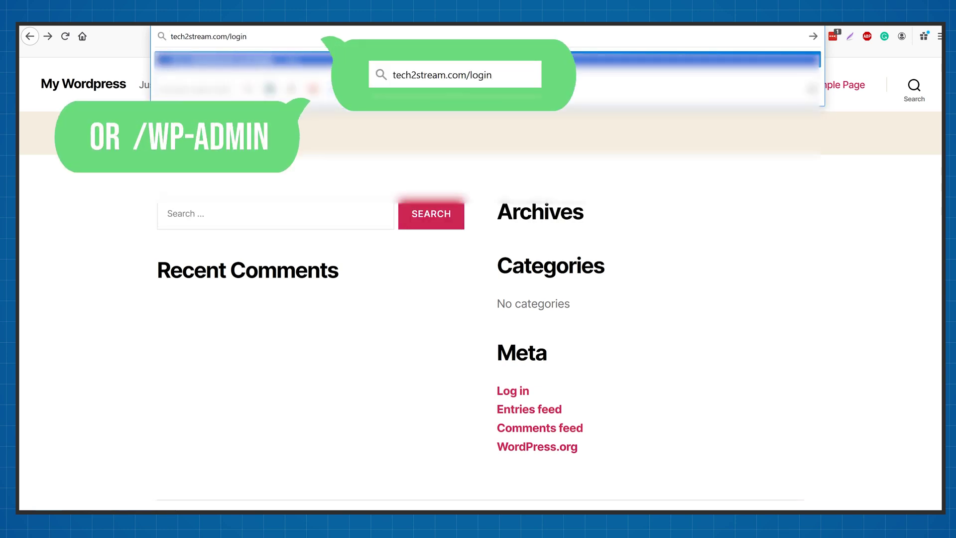
{"action": "key", "text": "Return"}
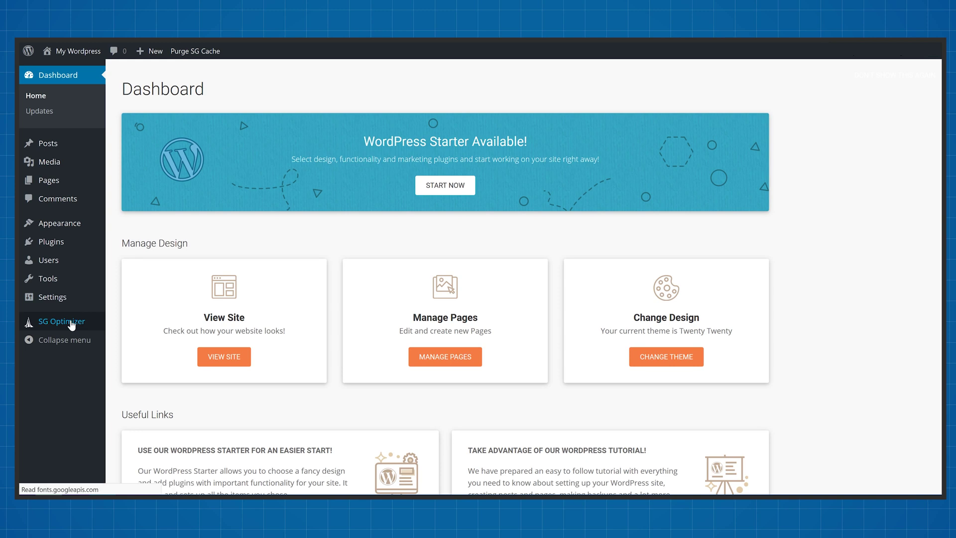
Open SG Optimizer and try switching on Memcached, which fails to connect.
{"action": "left_click", "coordinate": [71, 322]}
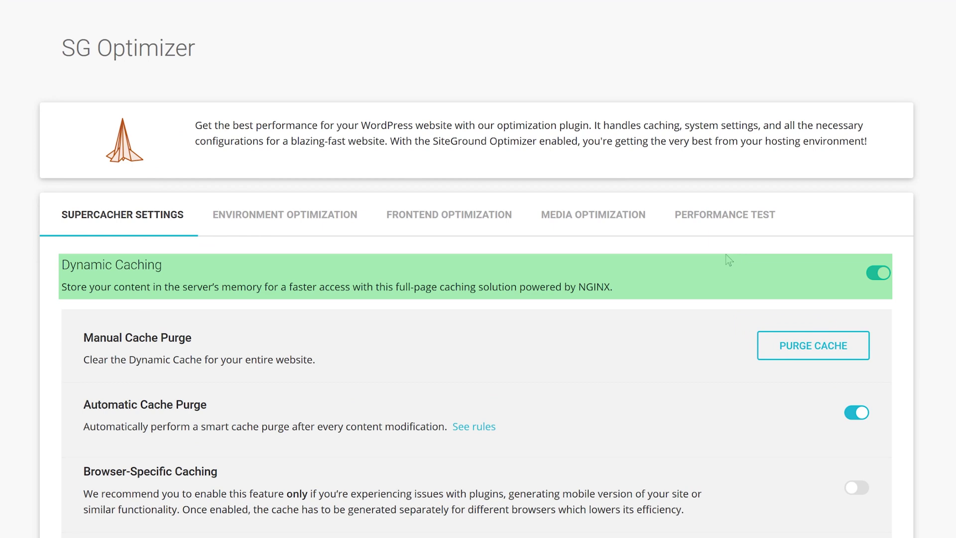
{"action": "scroll", "coordinate": [729, 259], "scroll_direction": "down", "scroll_amount": 7}
{"action": "left_click", "coordinate": [874, 461]}
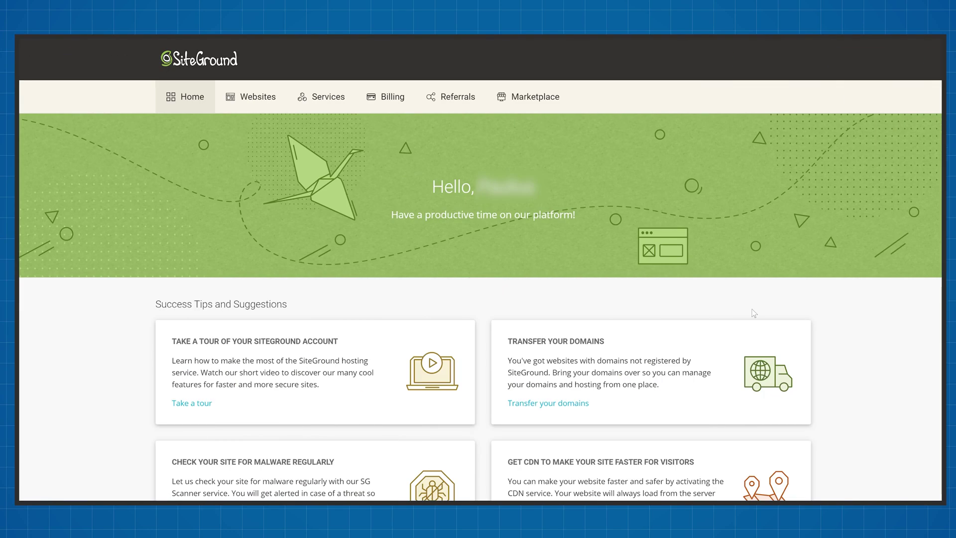
Turn on the Memcached All Sites Cache under Speed > Caching in tech2stream.com's Site Tools.
{"action": "left_click", "coordinate": [258, 99]}
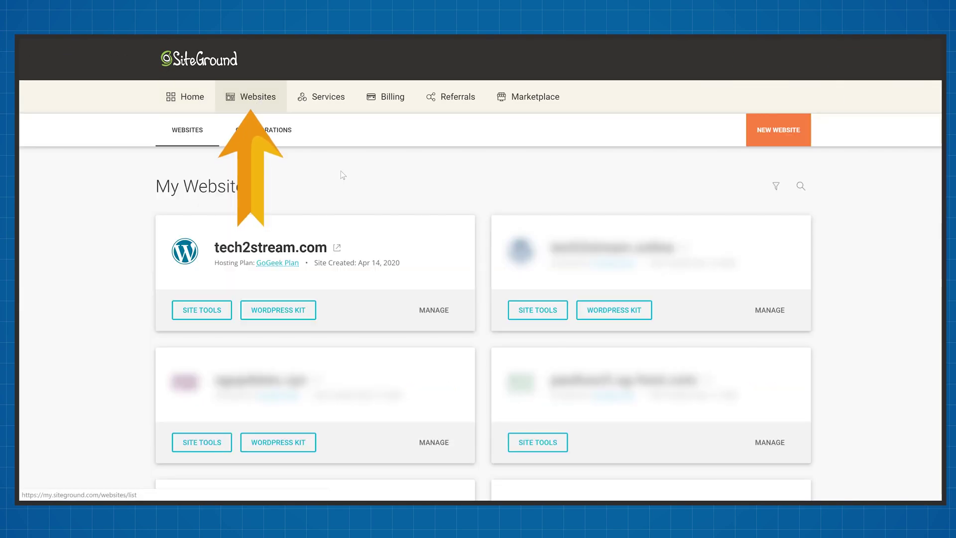
{"action": "left_click", "coordinate": [204, 311]}
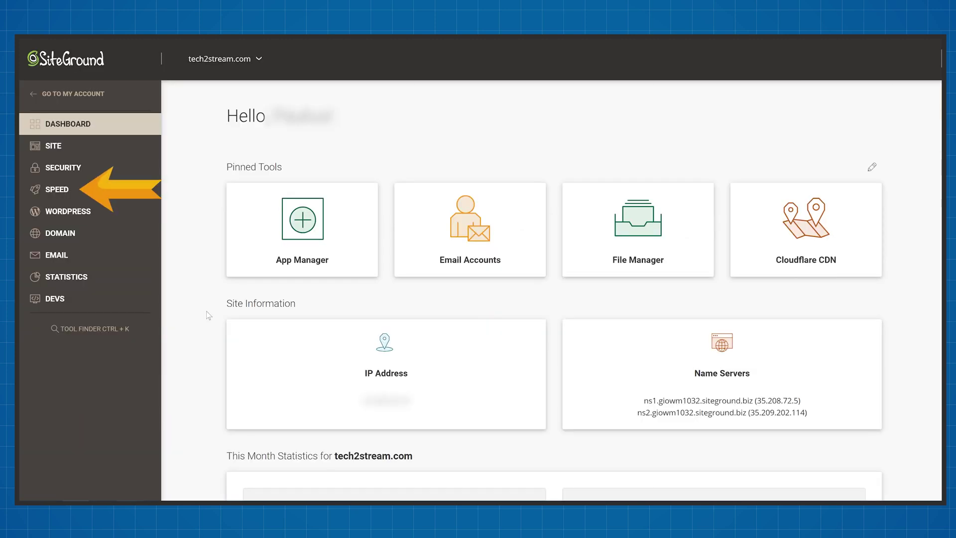
{"action": "left_click", "coordinate": [89, 191]}
{"action": "left_click", "coordinate": [59, 233]}
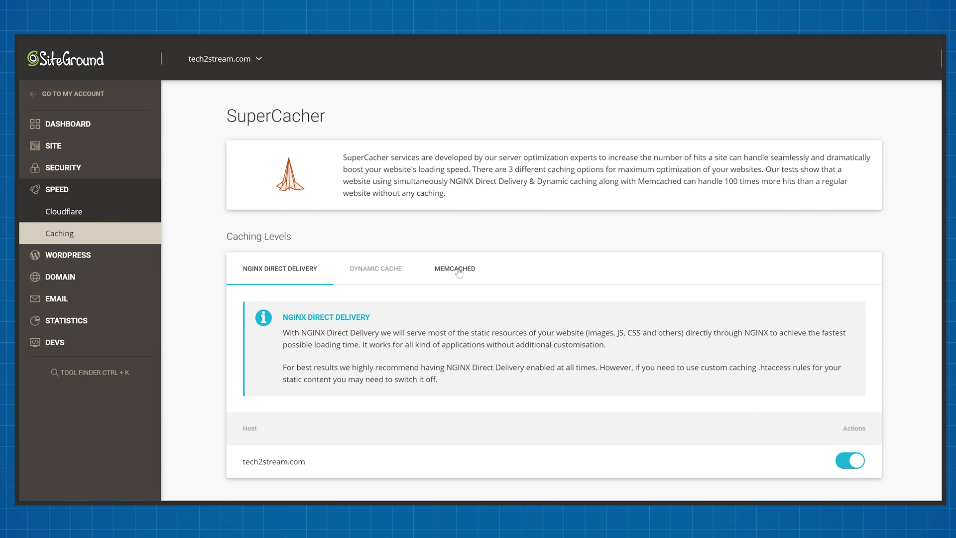
{"action": "left_click", "coordinate": [460, 272]}
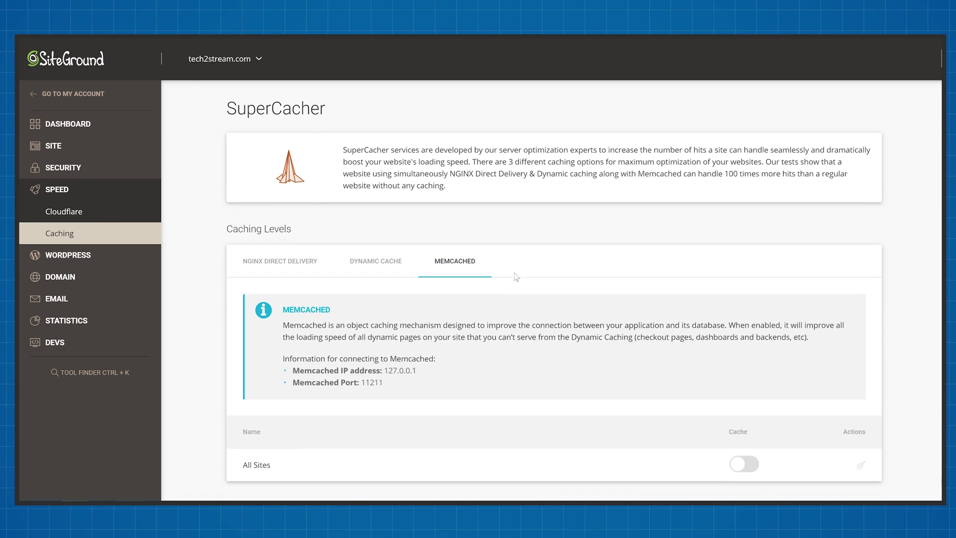
{"action": "scroll", "coordinate": [807, 446], "scroll_direction": "down", "scroll_amount": 1}
{"action": "left_click", "coordinate": [753, 458]}
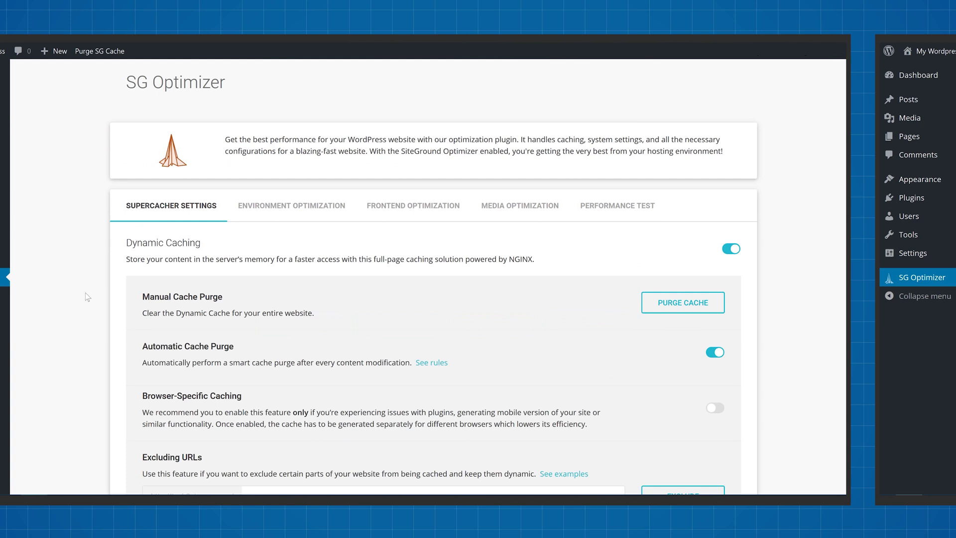
{"action": "scroll", "coordinate": [181, 292], "scroll_direction": "down", "scroll_amount": 5}
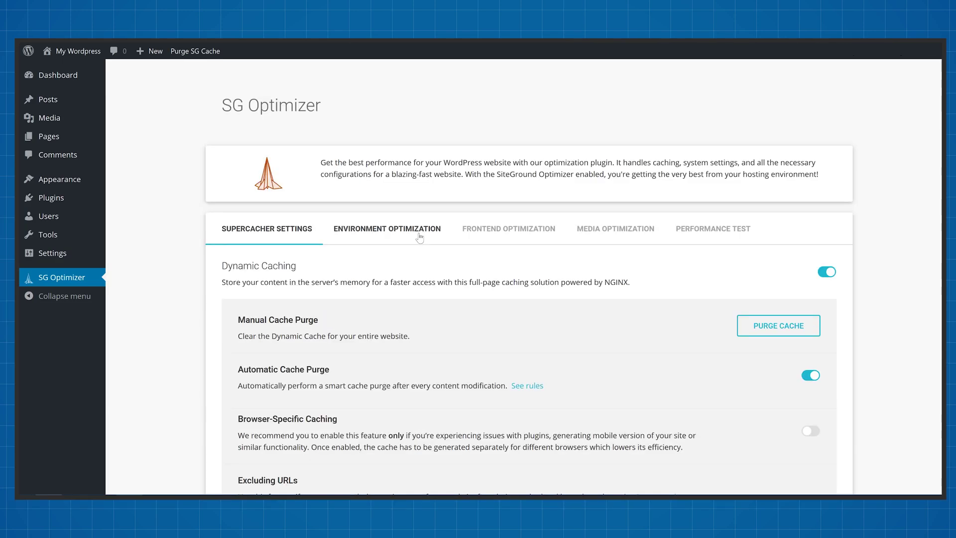
Enable and confirm HTTPS in SG Optimizer's Environment Optimization settings.
{"action": "left_click", "coordinate": [420, 238]}
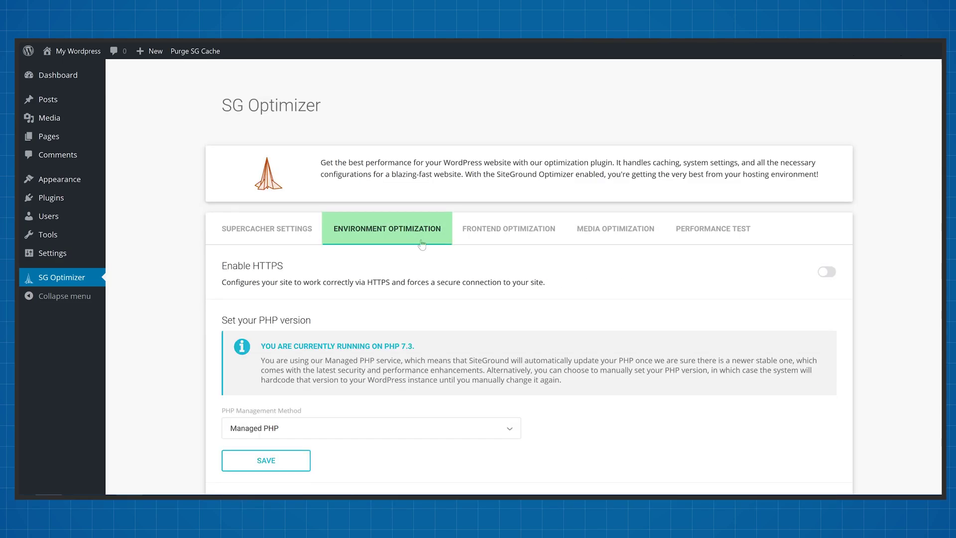
{"action": "left_click", "coordinate": [825, 272]}
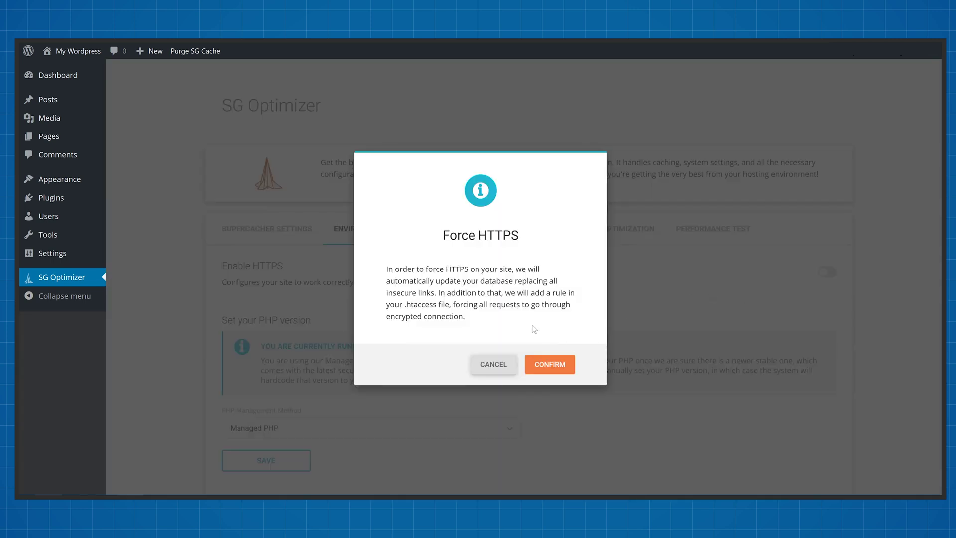
{"action": "left_click", "coordinate": [550, 364]}
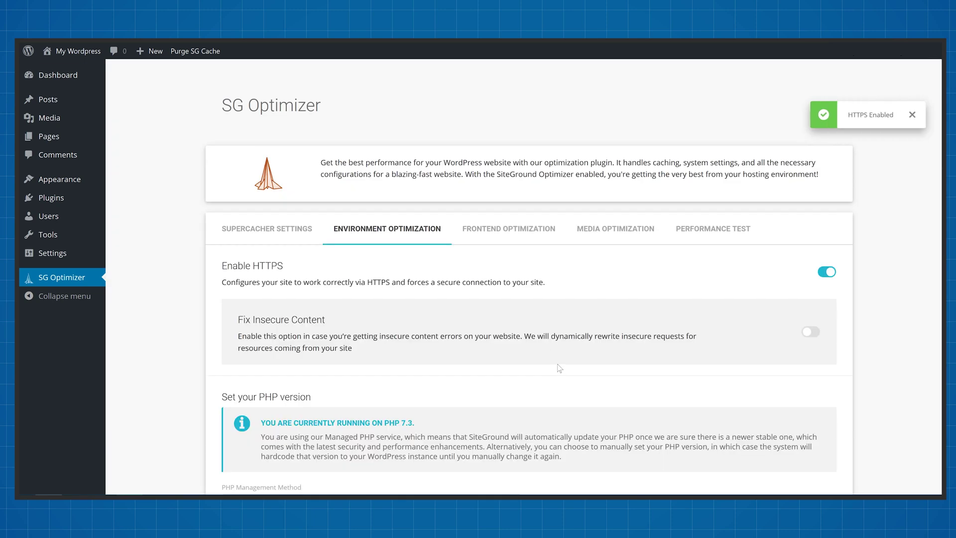
Verify via the Firefox padlock that the dashboard loads over a secure connection.
{"action": "scroll", "coordinate": [559, 368], "scroll_direction": "down", "scroll_amount": 2}
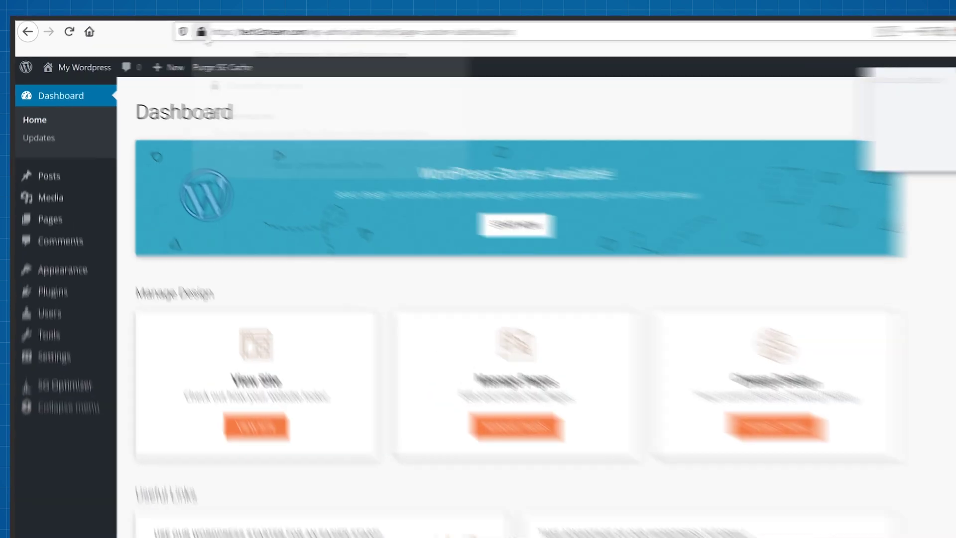
{"action": "left_click", "coordinate": [178, 37]}
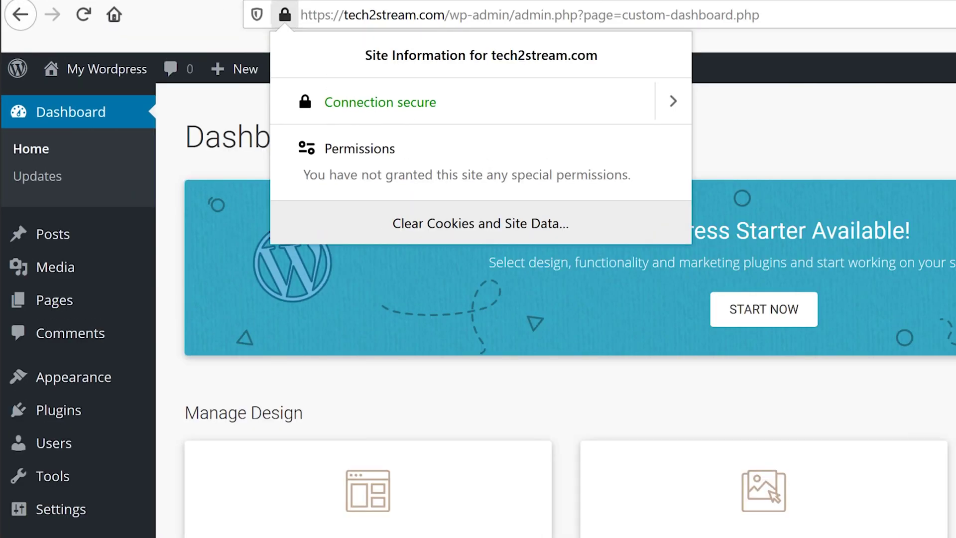
{"action": "key", "text": "Escape"}
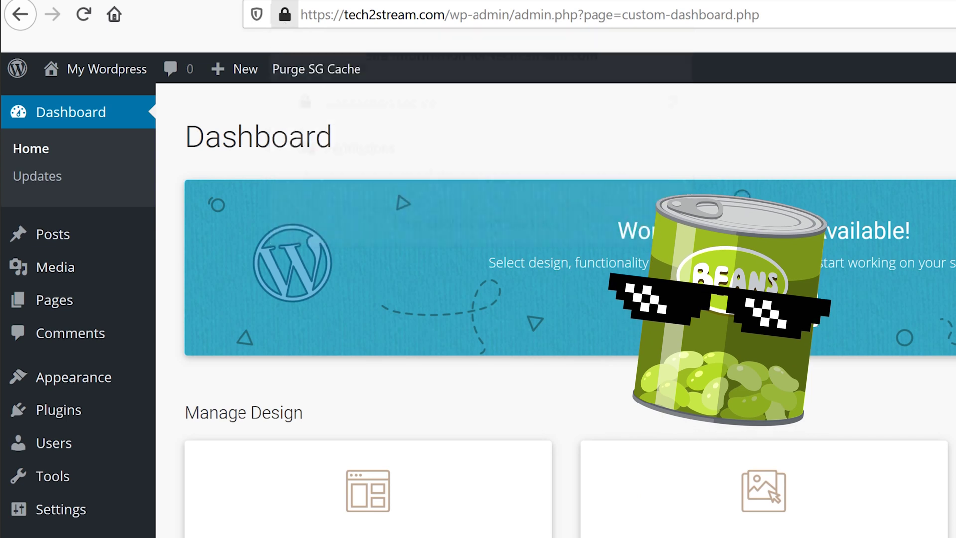
{"action": "scroll", "coordinate": [952, 472], "scroll_direction": "down", "scroll_amount": 2}
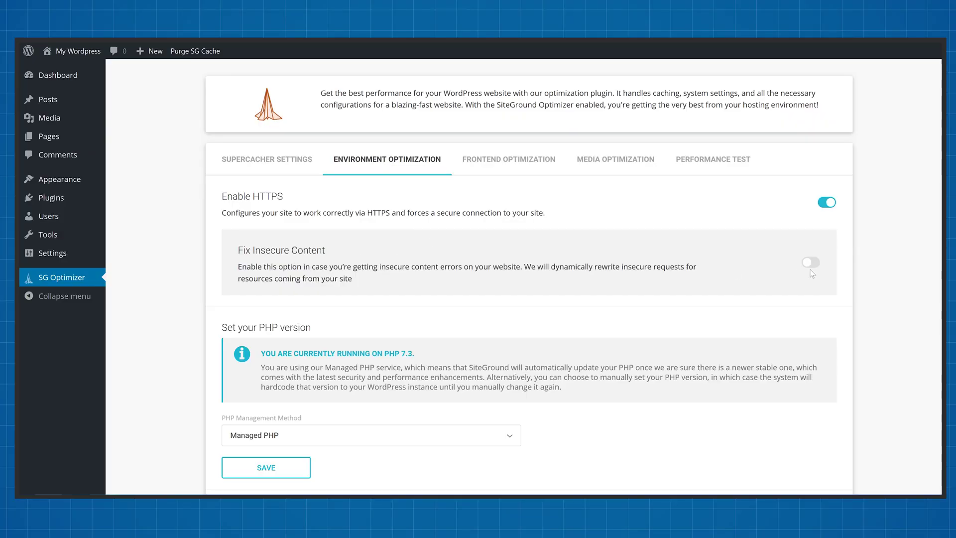
Switch on Fix Insecure Content in SG Optimizer's Environment Optimization, alongside HTTPS.
{"action": "left_click", "coordinate": [811, 263]}
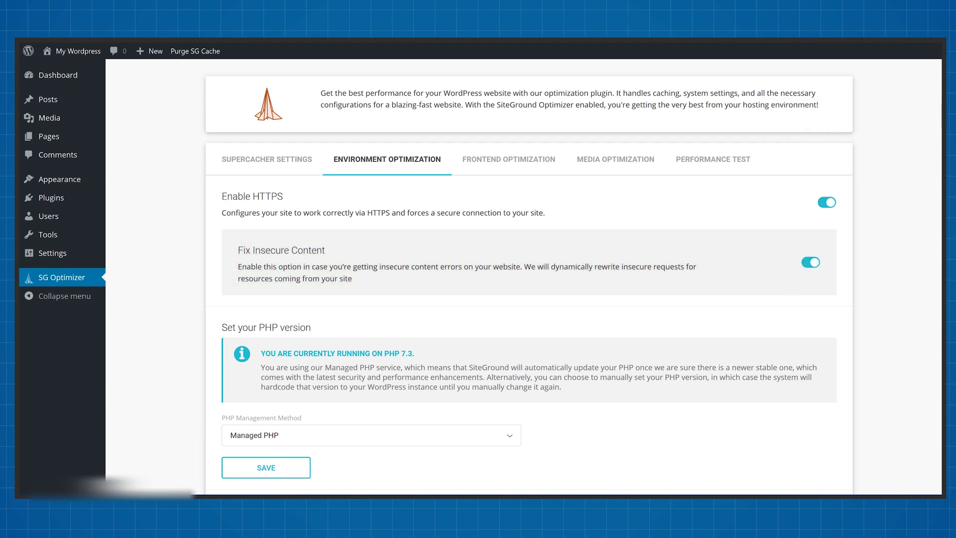
In SG Optimizer's Media Optimization, enable New Images Optimization and Lazy Load Media.
{"action": "left_click", "coordinate": [612, 164]}
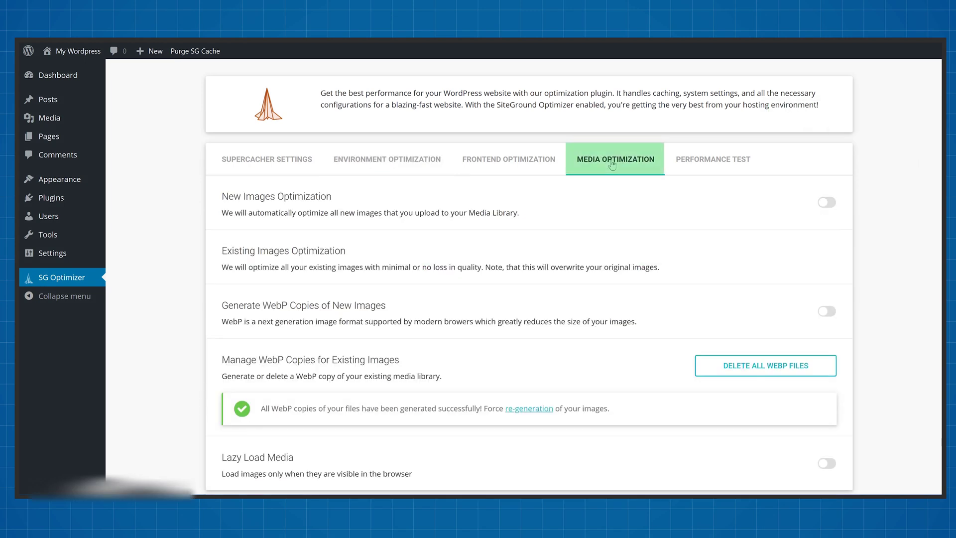
{"action": "left_click", "coordinate": [826, 206]}
{"action": "scroll", "coordinate": [751, 213], "scroll_direction": "down", "scroll_amount": 1}
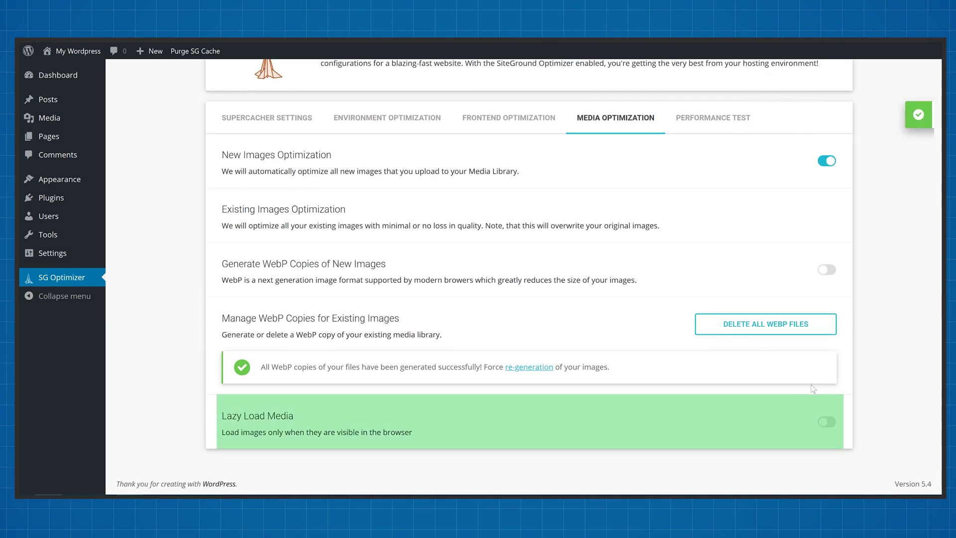
{"action": "left_click", "coordinate": [827, 425]}
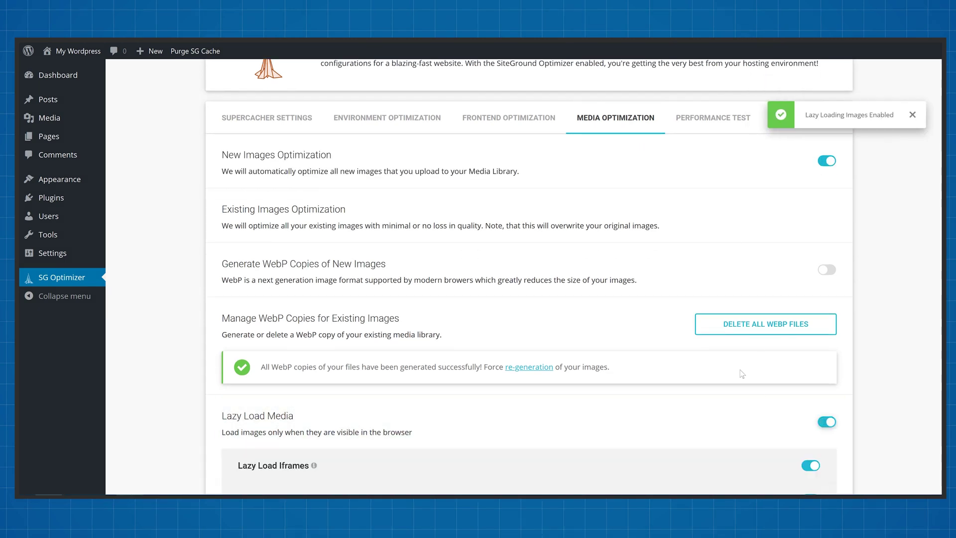
{"action": "scroll", "coordinate": [747, 377], "scroll_direction": "down", "scroll_amount": 5}
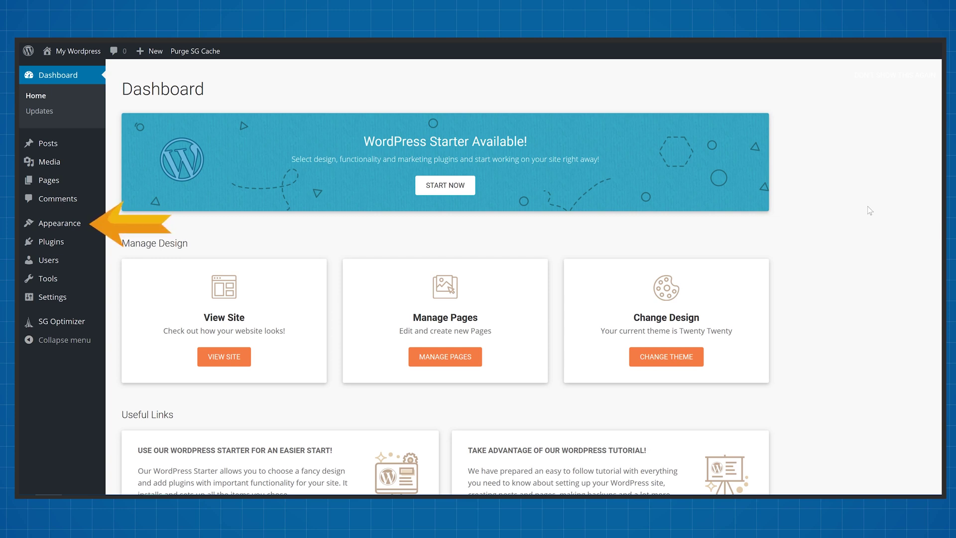
Search Add Themes for 'astra', then install and activate the Astra theme.
{"action": "left_click", "coordinate": [57, 229]}
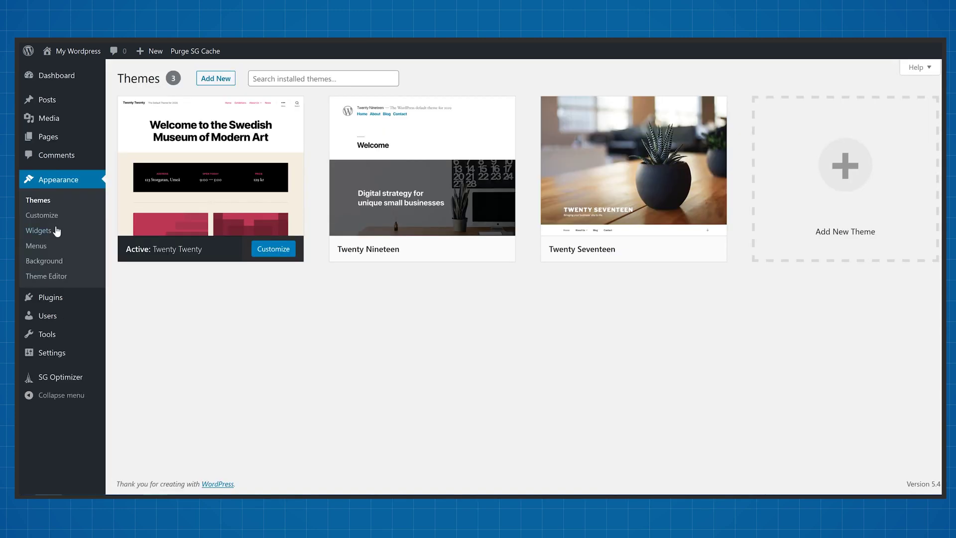
{"action": "left_click", "coordinate": [216, 78]}
{"action": "type", "text": "astra"}
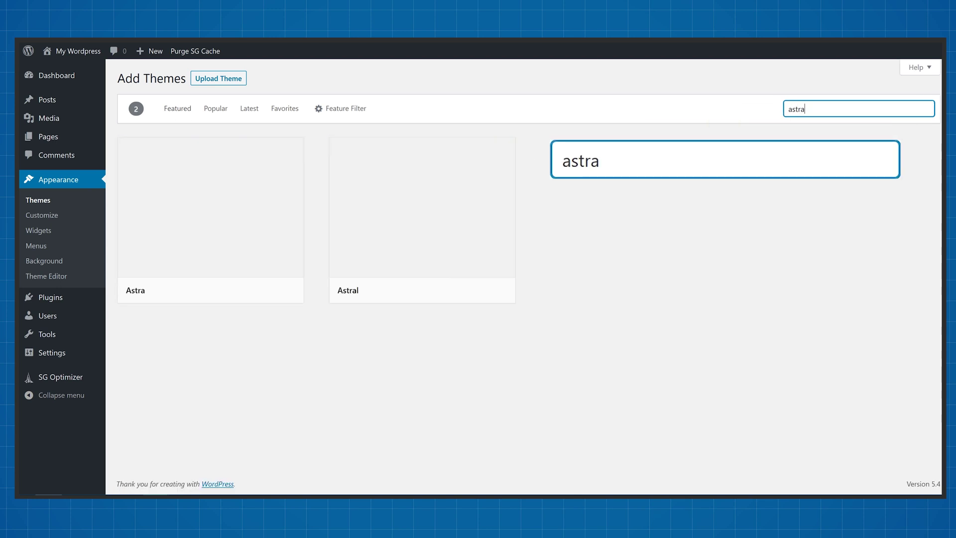
{"action": "mouse_move", "coordinate": [192, 286]}
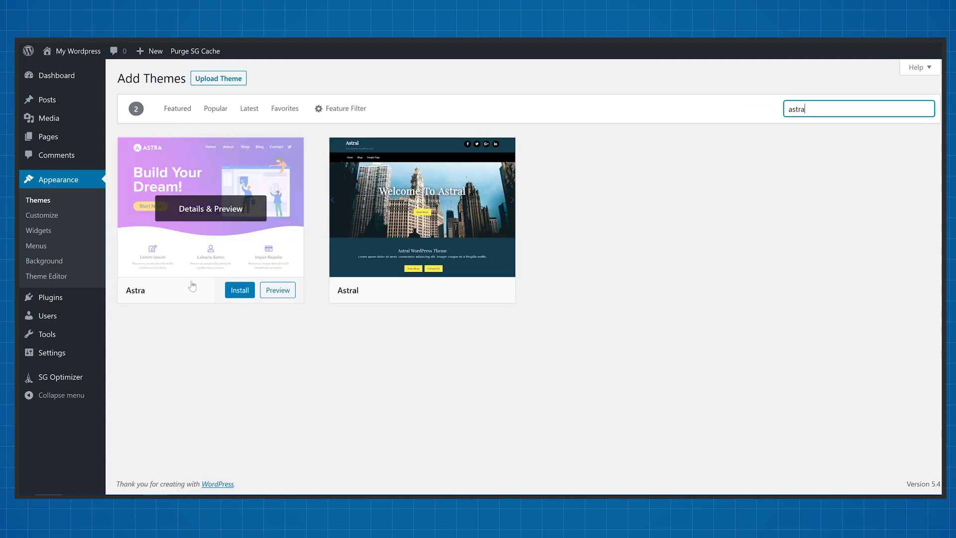
{"action": "left_click", "coordinate": [238, 294]}
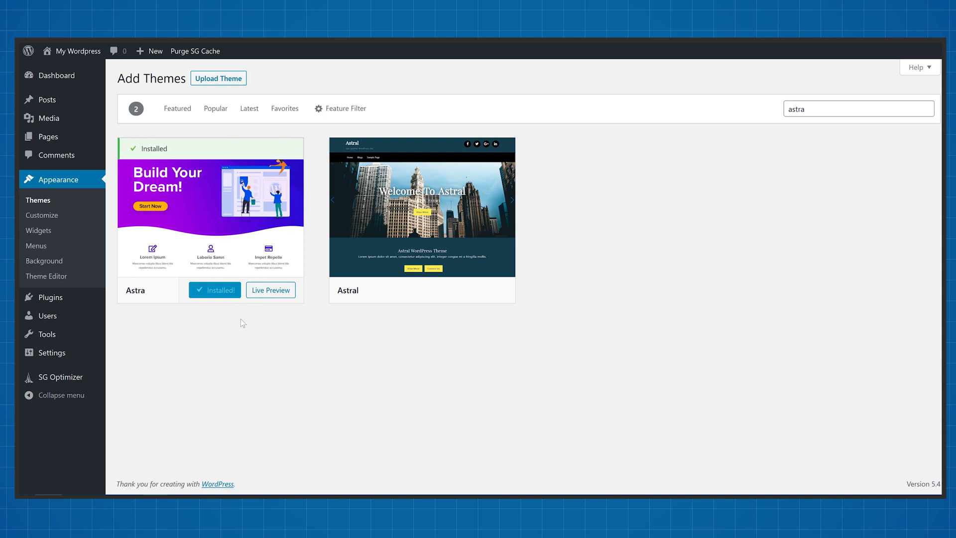
{"action": "left_click", "coordinate": [222, 291]}
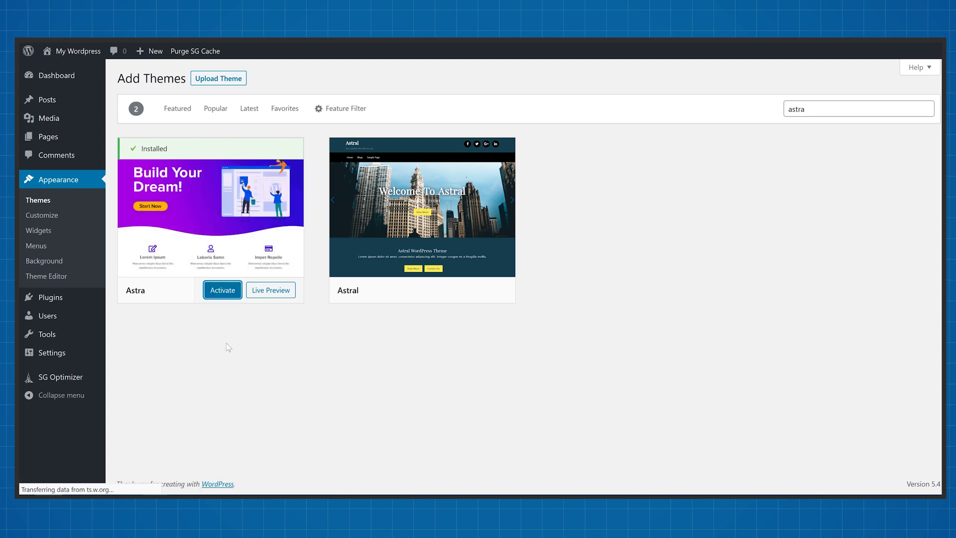
Launch Astra's Starter Templates from Add Plugins and filter to free templates.
{"action": "mouse_move", "coordinate": [73, 251]}
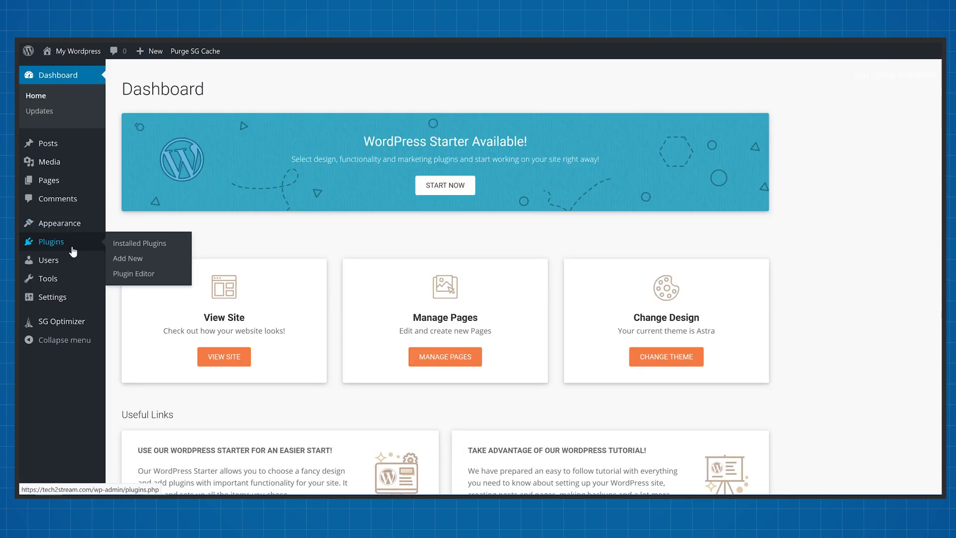
{"action": "left_click", "coordinate": [129, 259]}
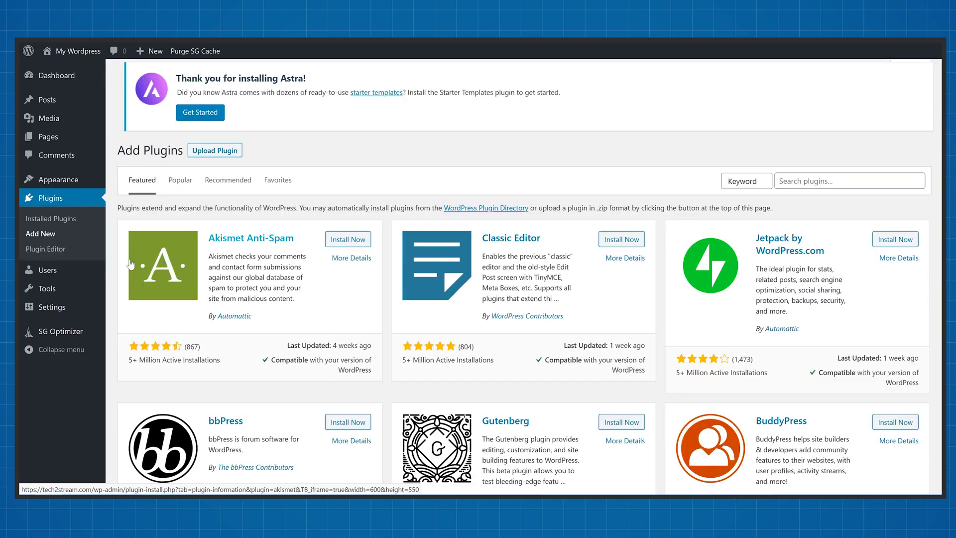
{"action": "left_click", "coordinate": [202, 140]}
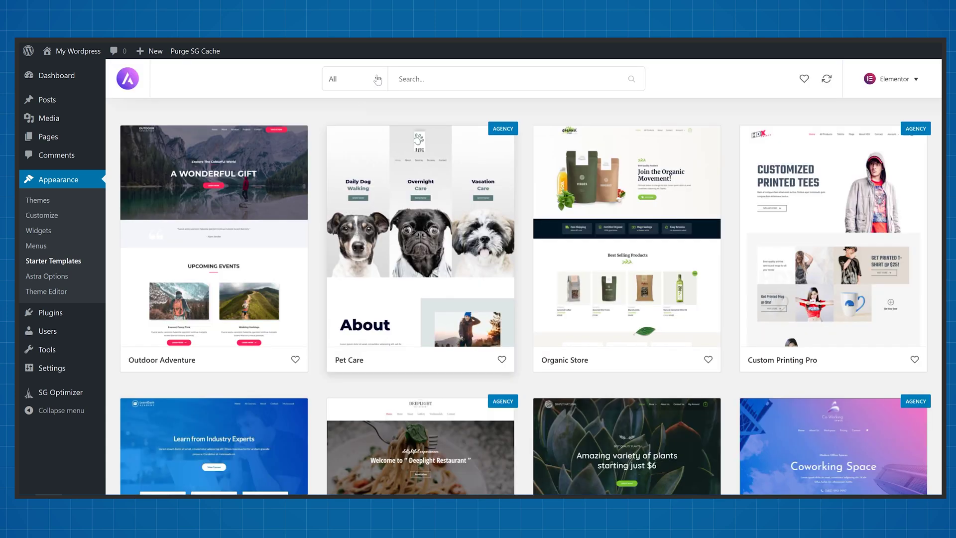
{"action": "left_click", "coordinate": [377, 80]}
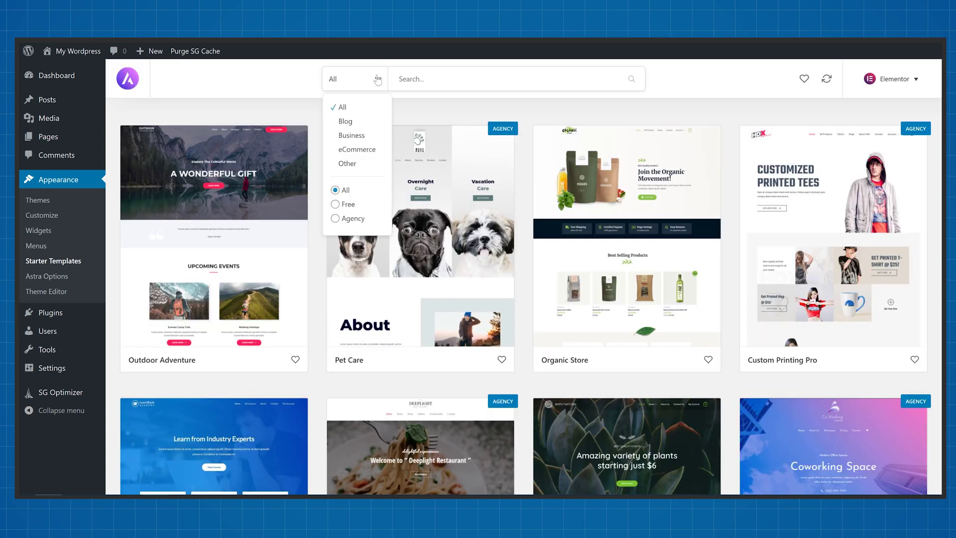
{"action": "left_click", "coordinate": [336, 205]}
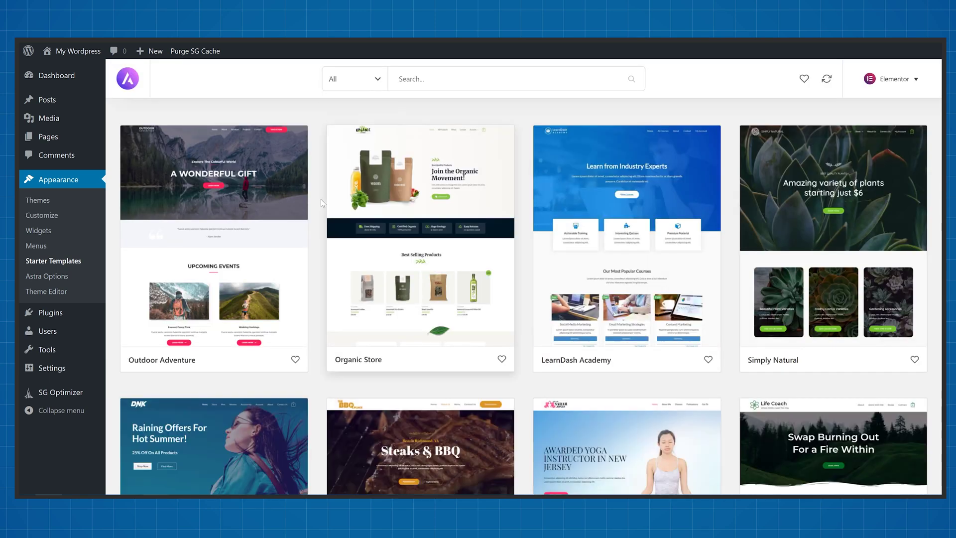
Import the complete Pet Services starter site.
{"action": "scroll", "coordinate": [318, 199], "scroll_direction": "down", "scroll_amount": 6}
{"action": "scroll", "coordinate": [319, 199], "scroll_direction": "down", "scroll_amount": 8}
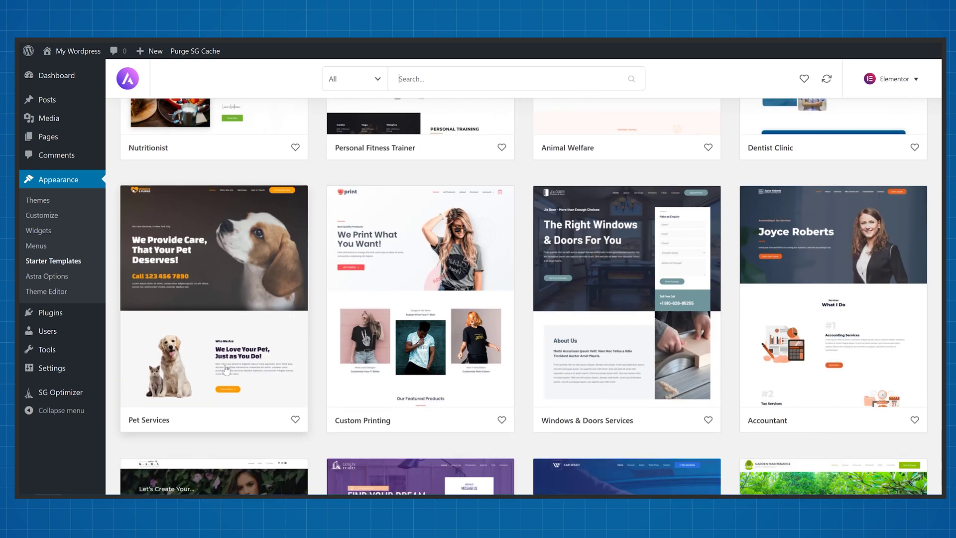
{"action": "left_click", "coordinate": [227, 369]}
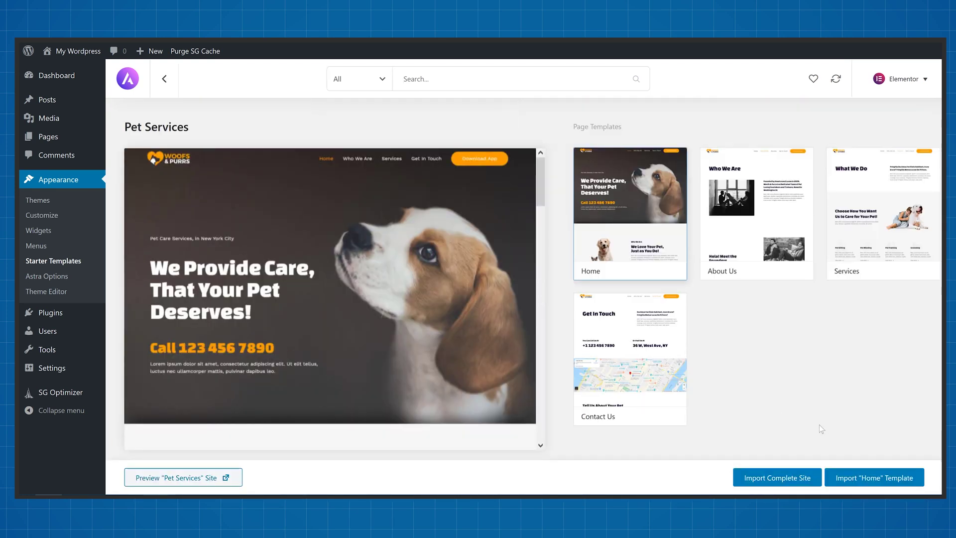
{"action": "left_click", "coordinate": [800, 475]}
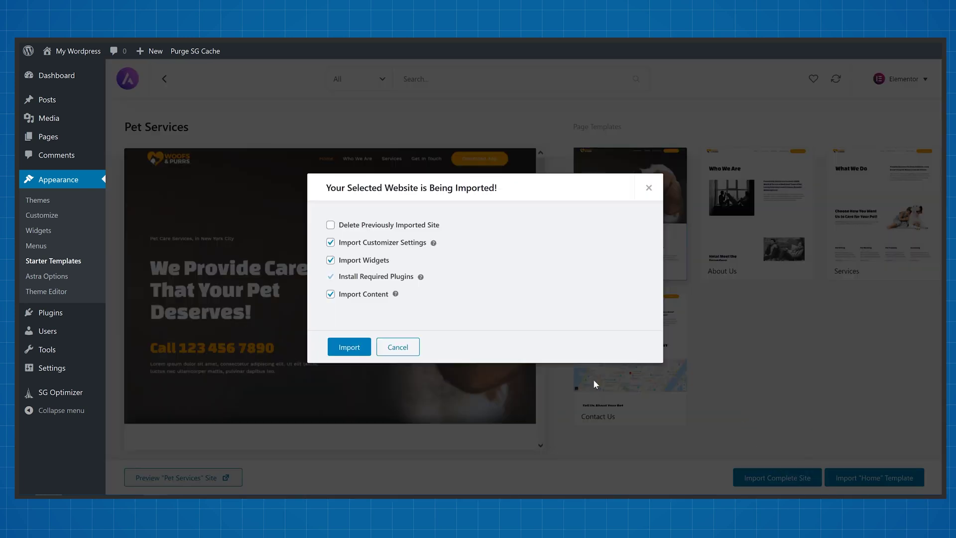
{"action": "left_click", "coordinate": [351, 351]}
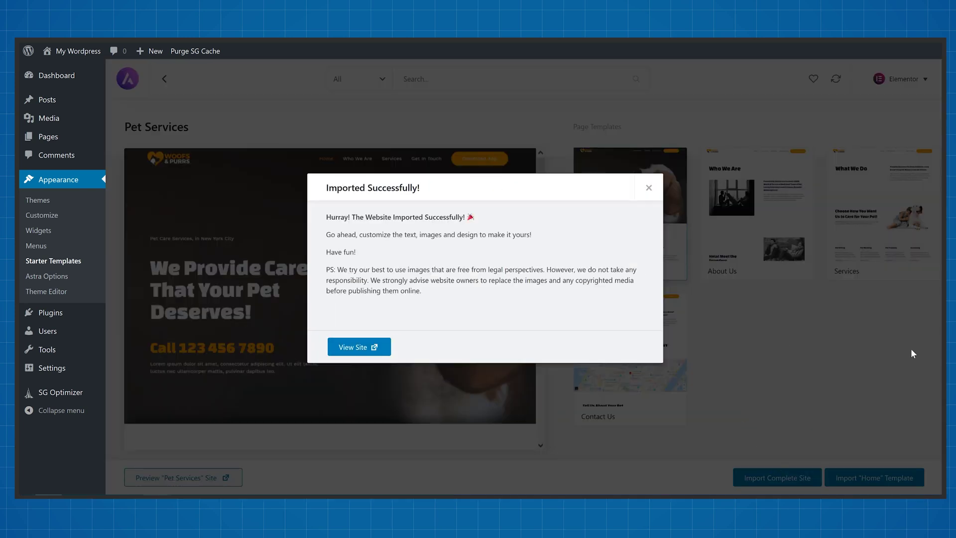
View the imported Woofs & Purrs site live and go to its Home page.
{"action": "left_click", "coordinate": [363, 351]}
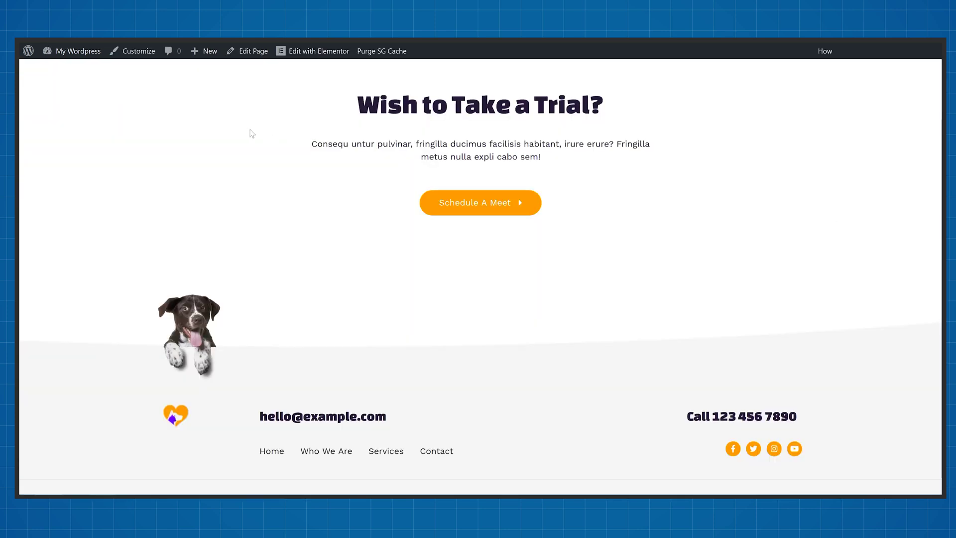
{"action": "scroll", "coordinate": [375, 227], "scroll_direction": "up", "scroll_amount": 20}
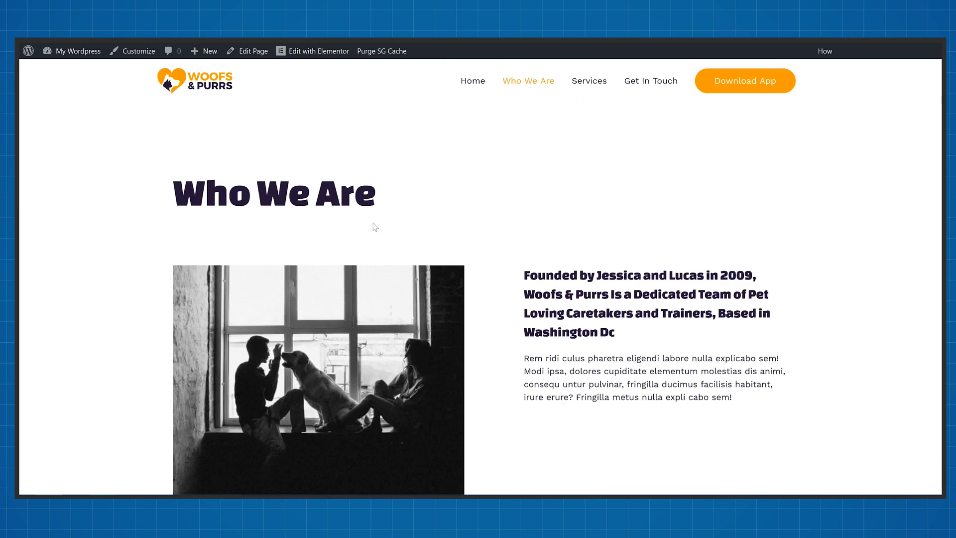
{"action": "left_click", "coordinate": [473, 82]}
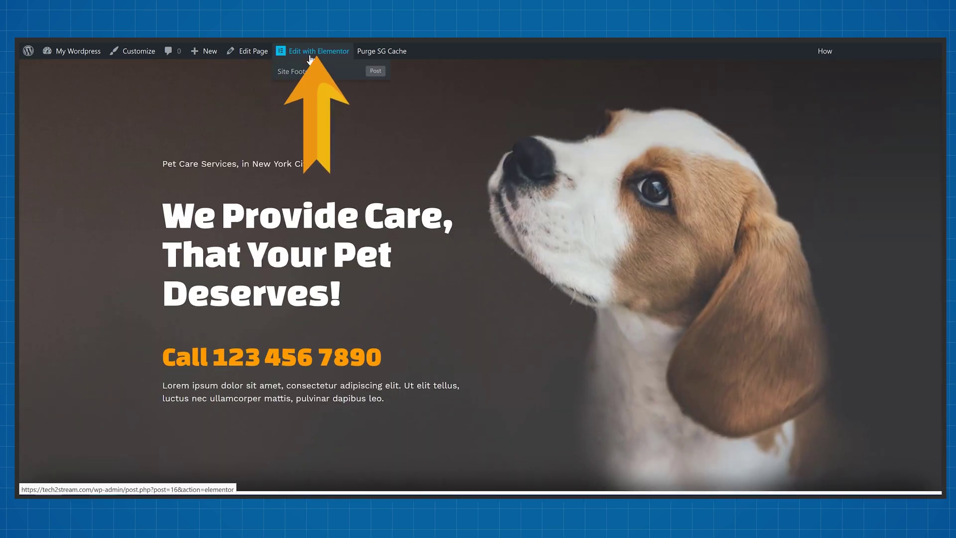
Edit the home page in Elementor, typing 'Super Easy to Edit!', and set the dog-and-cat image's right margin to 10.
{"action": "left_click", "coordinate": [310, 52]}
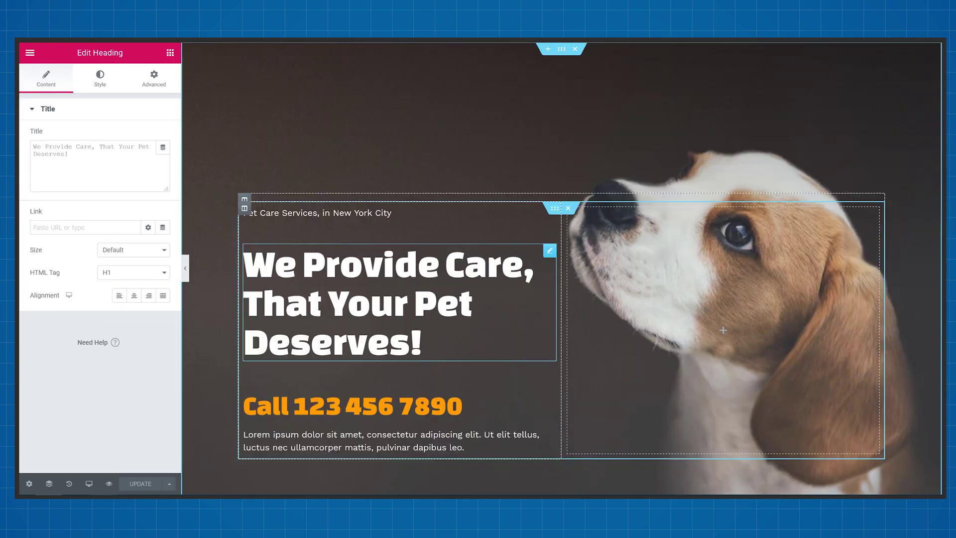
{"action": "type", "text": "Super Easy to Edit!"}
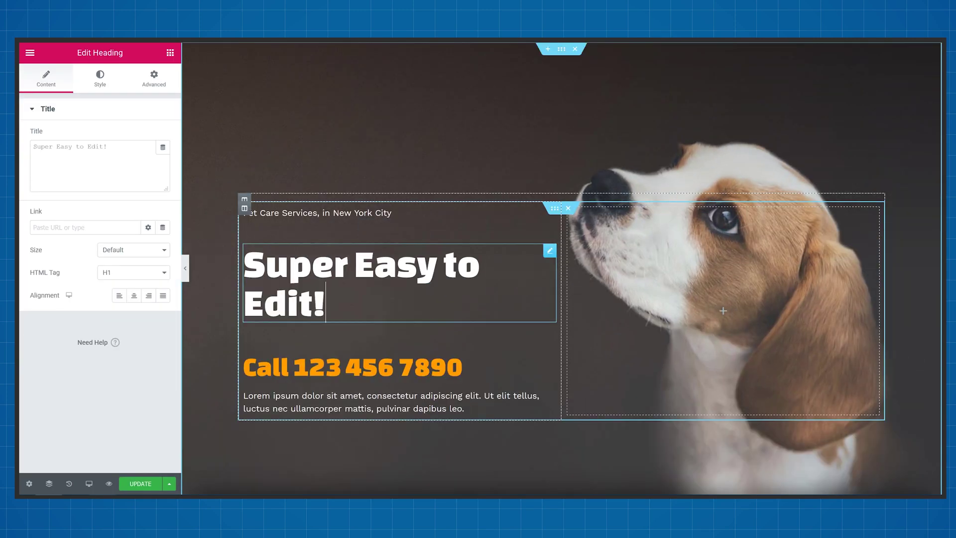
{"action": "scroll", "coordinate": [422, 240], "scroll_direction": "down", "scroll_amount": 8}
{"action": "left_click", "coordinate": [389, 318]}
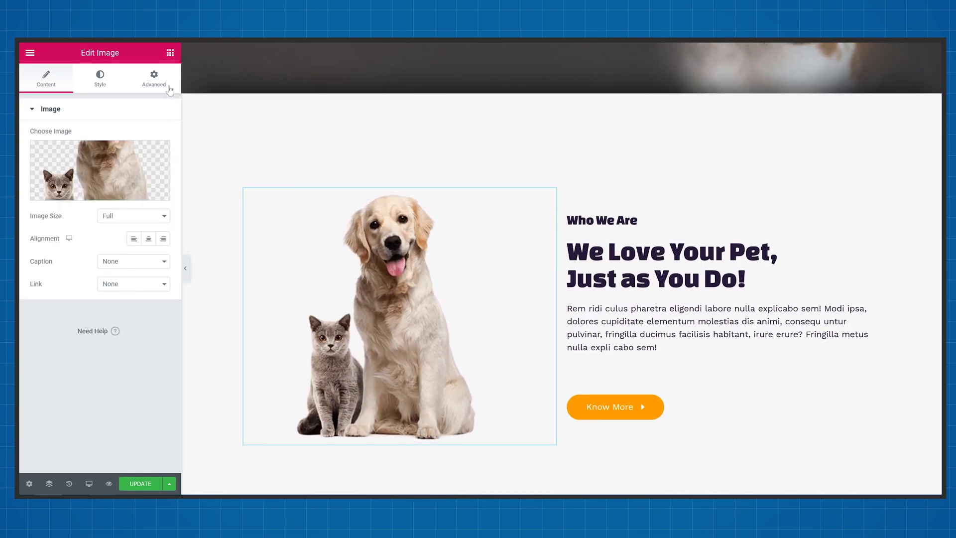
{"action": "left_click", "coordinate": [154, 78]}
{"action": "left_click", "coordinate": [81, 157]}
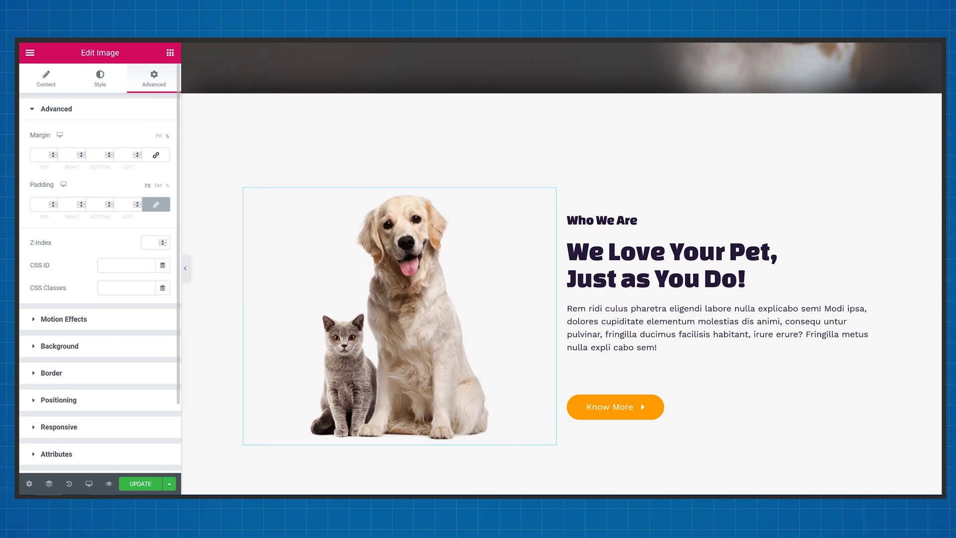
Set the Know More button's alignment to Justified.
{"action": "scroll", "coordinate": [506, 213], "scroll_direction": "down", "scroll_amount": 1}
{"action": "left_click", "coordinate": [613, 341]}
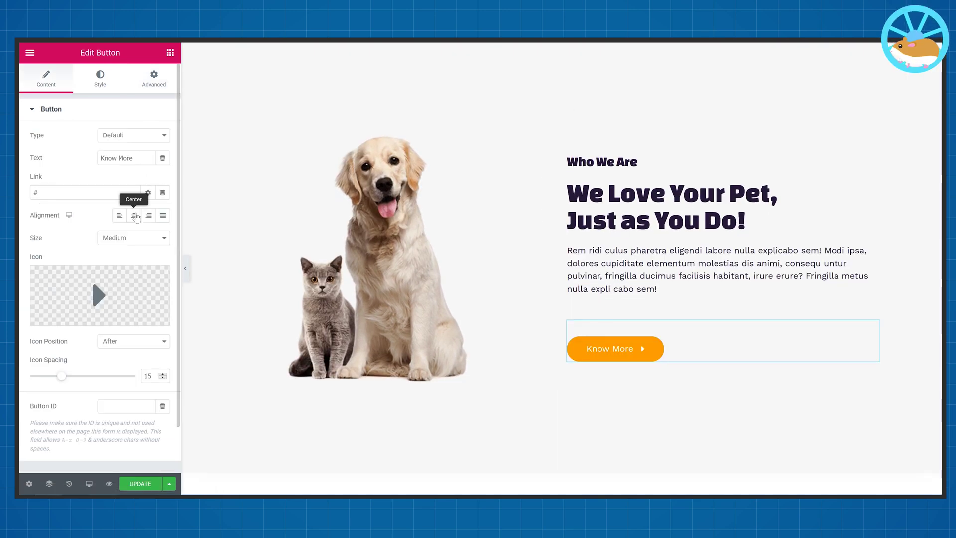
{"action": "left_click", "coordinate": [134, 215]}
{"action": "left_click", "coordinate": [163, 216]}
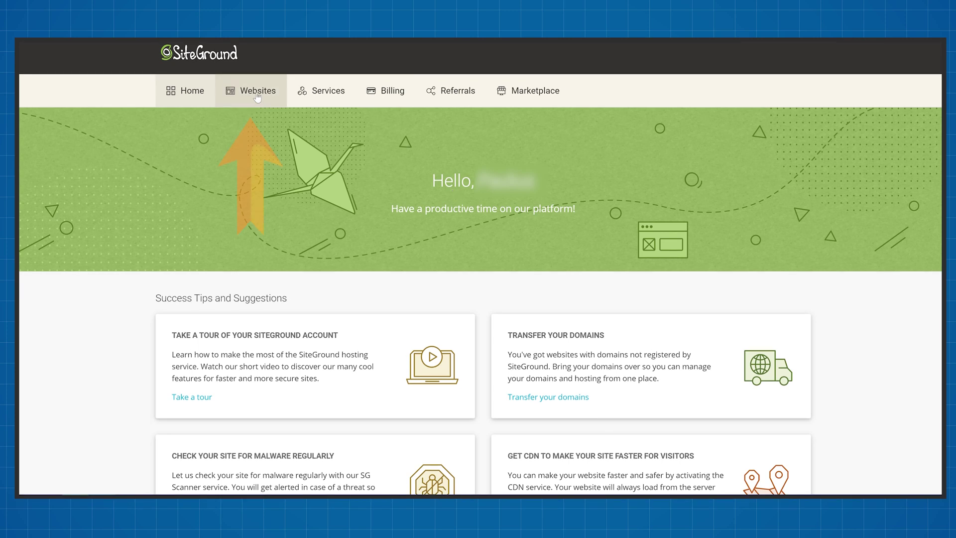
Open Site Tools for tech2stream.com and go to Email > Accounts.
{"action": "left_click", "coordinate": [257, 94]}
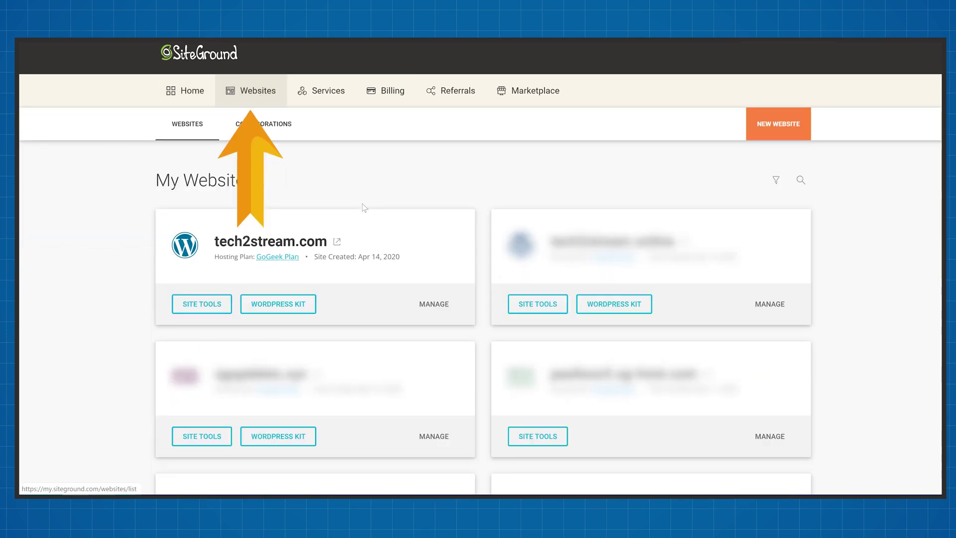
{"action": "left_click", "coordinate": [211, 307]}
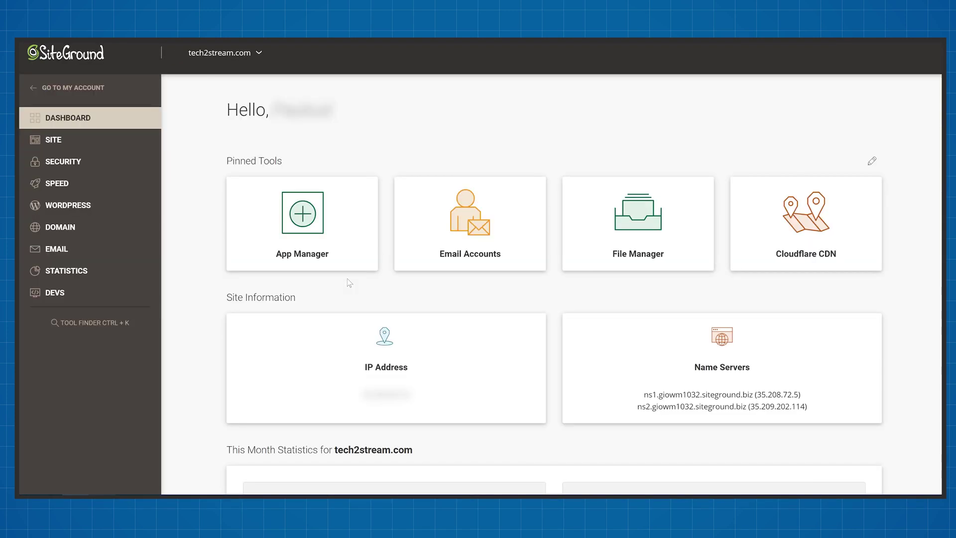
{"action": "left_click", "coordinate": [56, 249]}
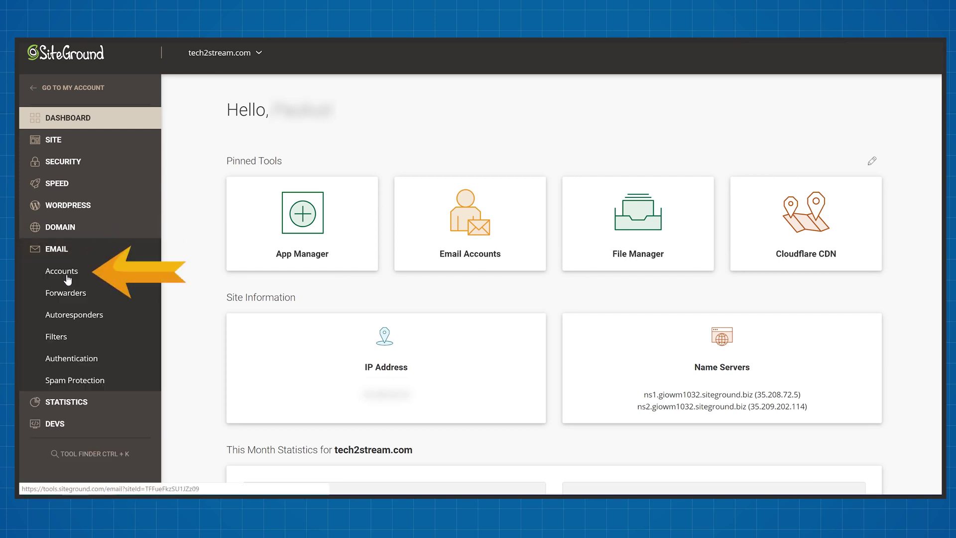
{"action": "left_click", "coordinate": [68, 279]}
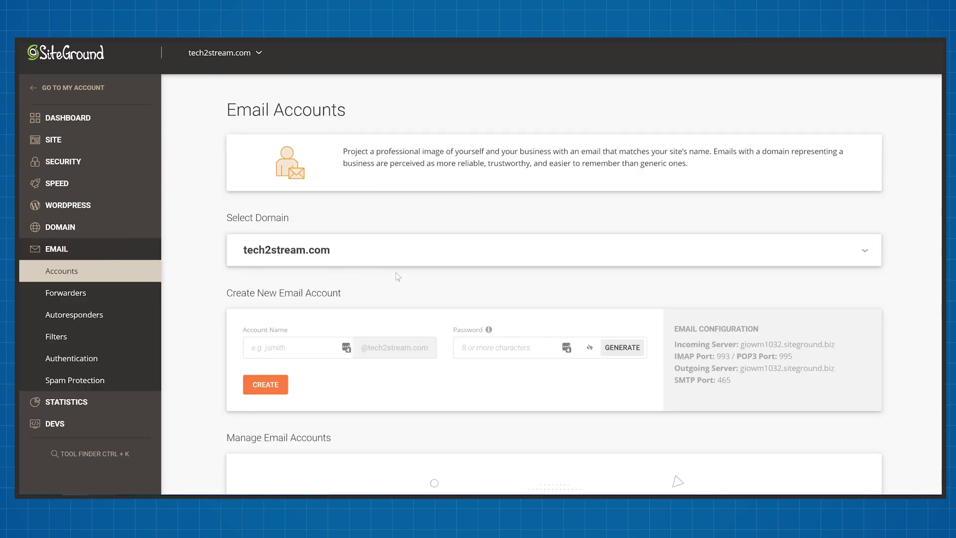
Create a new email account on tech2stream.com with an account name and password.
{"action": "scroll", "coordinate": [398, 277], "scroll_direction": "down", "scroll_amount": 1}
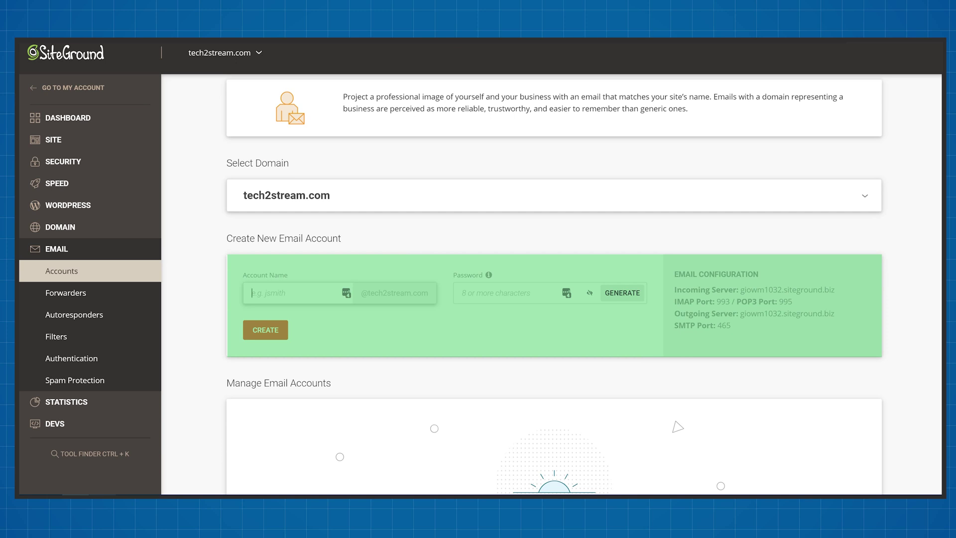
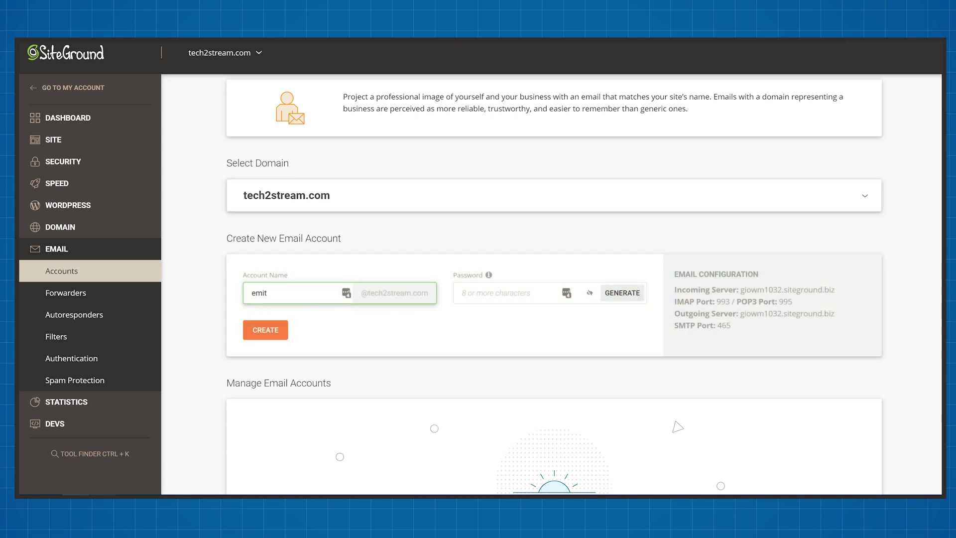
{"action": "left_click", "coordinate": [503, 293]}
{"action": "type", "text": "••••••••••"}
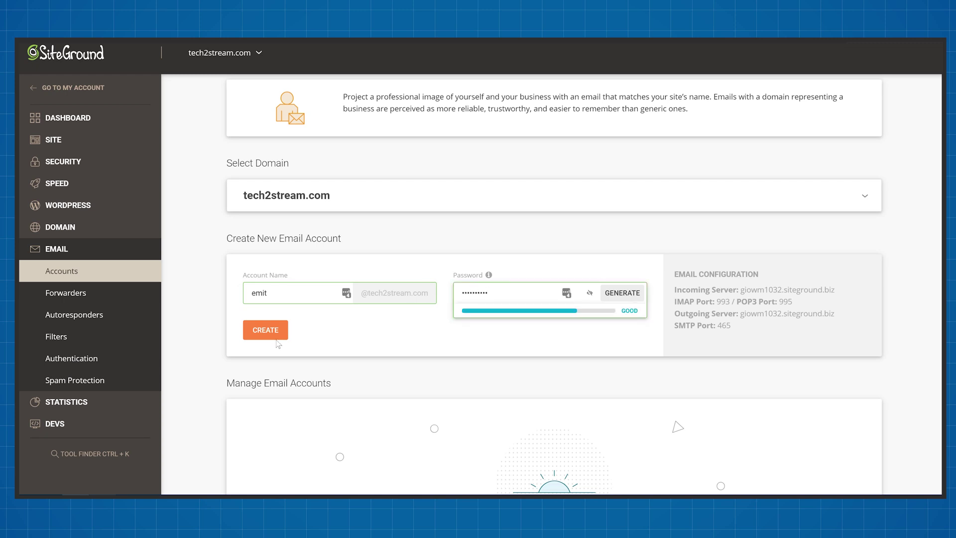
{"action": "left_click", "coordinate": [266, 338]}
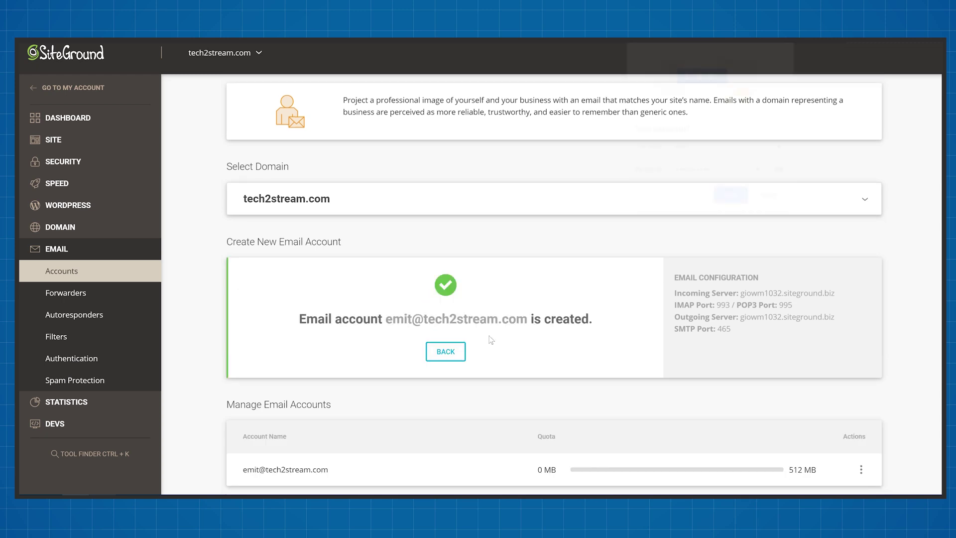
Show the new account's Mail Configuration manual settings.
{"action": "left_click", "coordinate": [864, 453]}
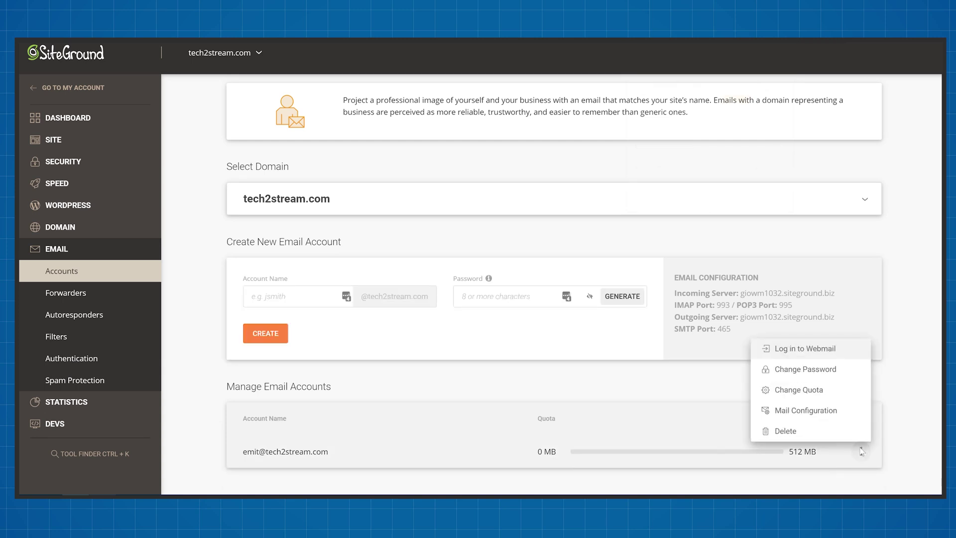
{"action": "left_click", "coordinate": [814, 410]}
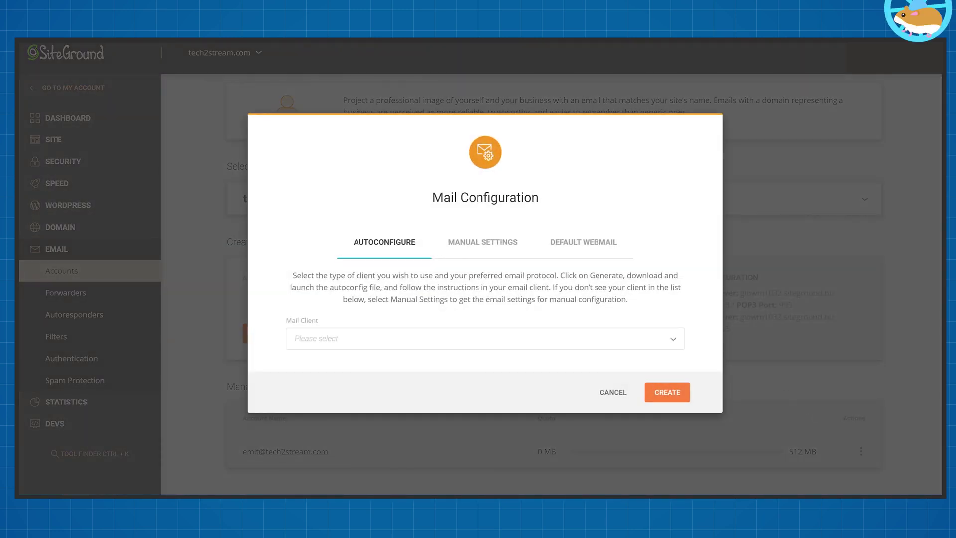
{"action": "left_click", "coordinate": [470, 243]}
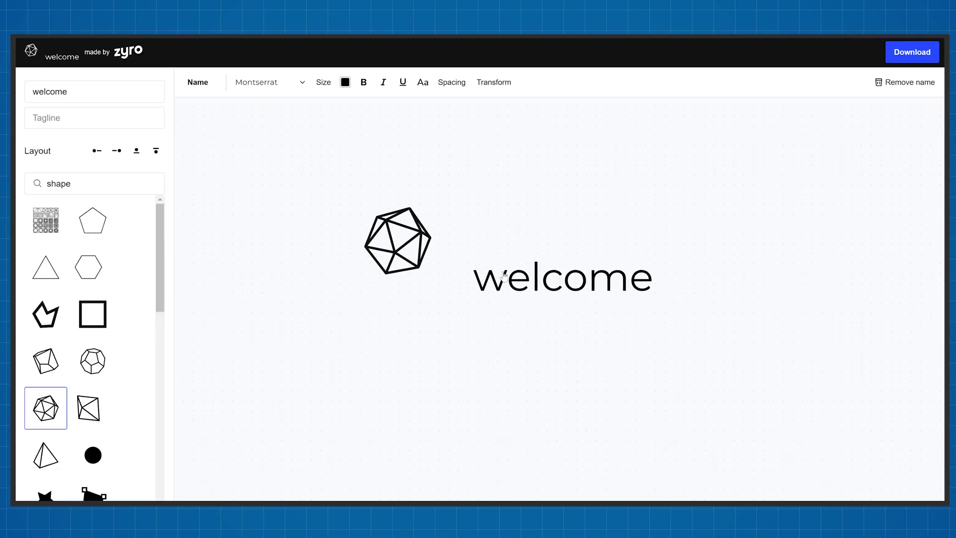
Pick the dolphin from an 'ocean' icon search and rename the logo to Fishies.
{"action": "type", "text": "ocean"}
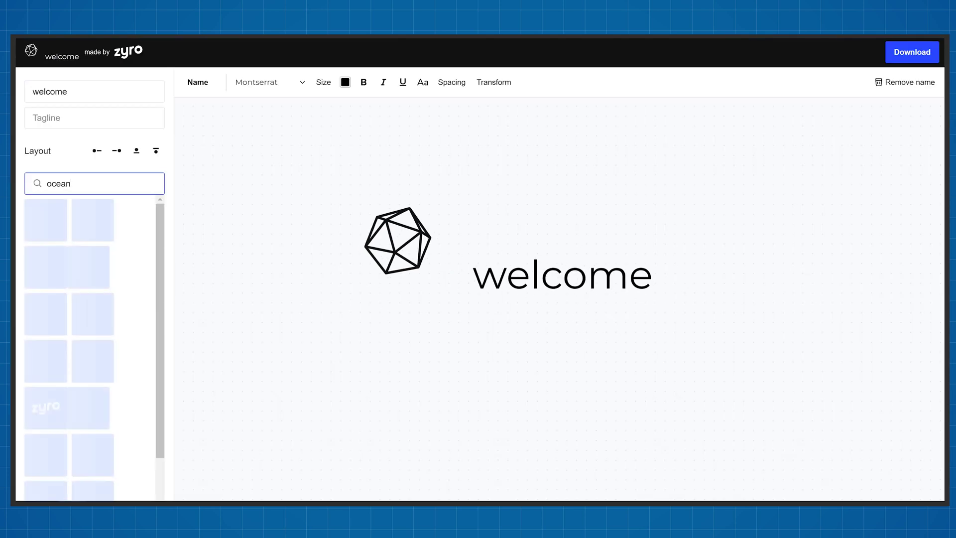
{"action": "scroll", "coordinate": [90, 306], "scroll_direction": "down", "scroll_amount": 20}
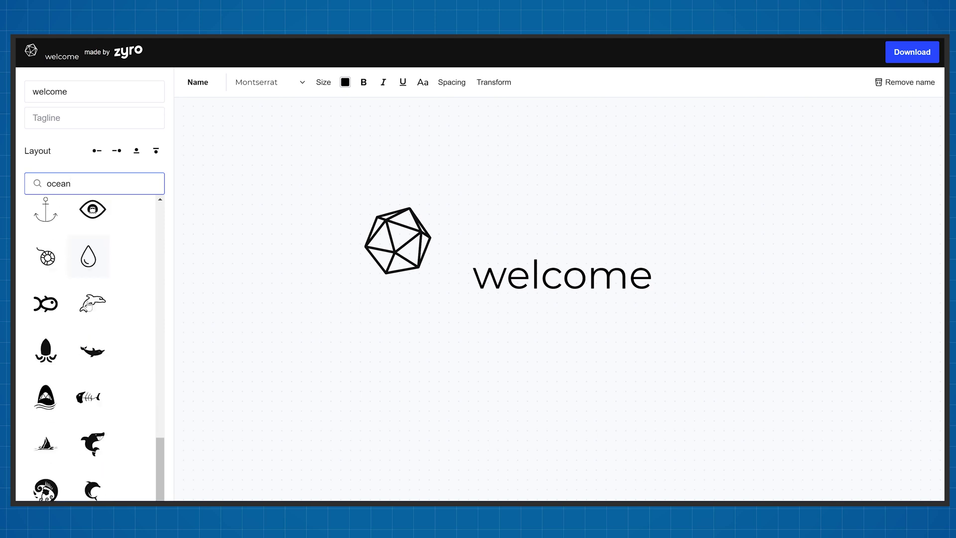
{"action": "scroll", "coordinate": [89, 306], "scroll_direction": "down", "scroll_amount": 5}
{"action": "left_click", "coordinate": [92, 326]}
{"action": "double_click", "coordinate": [50, 91]}
{"action": "type", "text": "Fishies"}
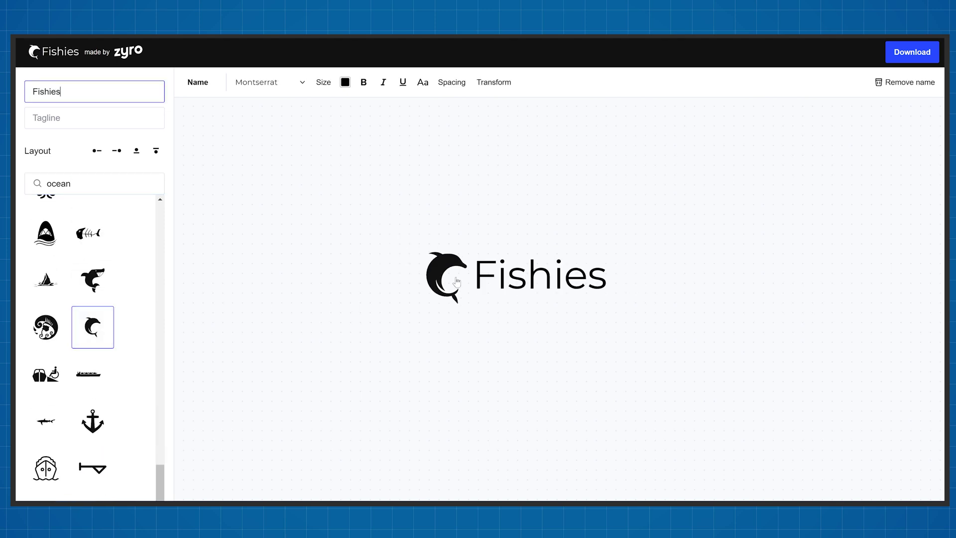
Colour the dolphin symbol blue and rotate it to 27 degrees.
{"action": "left_click", "coordinate": [443, 276]}
{"action": "left_click", "coordinate": [264, 82]}
{"action": "left_click", "coordinate": [348, 122]}
{"action": "left_click", "coordinate": [295, 82]}
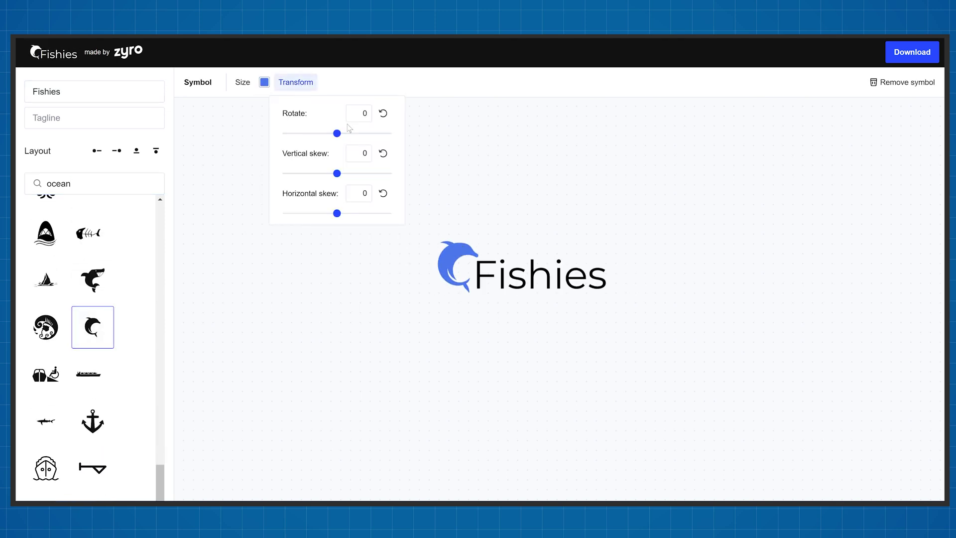
{"action": "left_click_drag", "start_coordinate": [339, 135], "coordinate": [345, 133]}
Change the Fishies name font and widen its letter spacing.
{"action": "left_click", "coordinate": [538, 274]}
{"action": "left_click", "coordinate": [268, 83]}
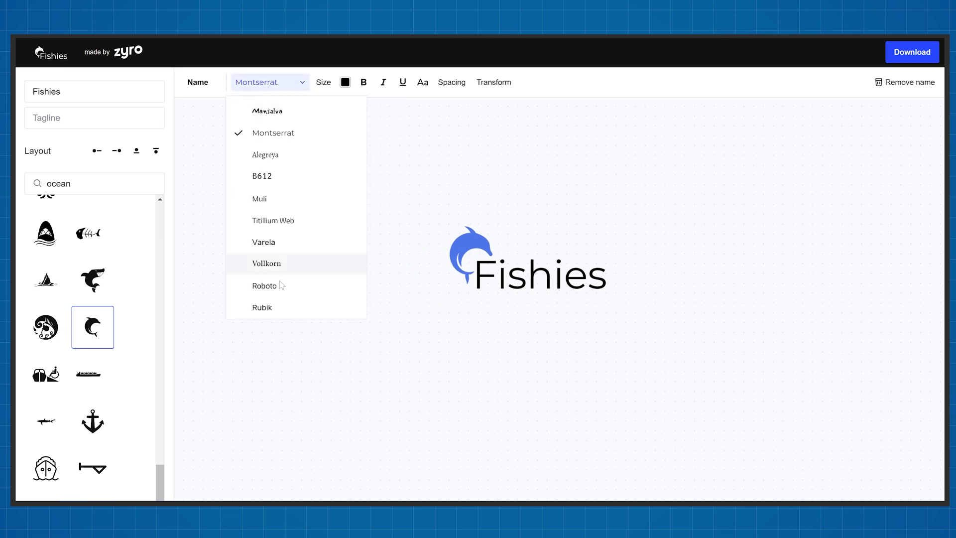
{"action": "left_click", "coordinate": [260, 305]}
{"action": "left_click", "coordinate": [492, 245]}
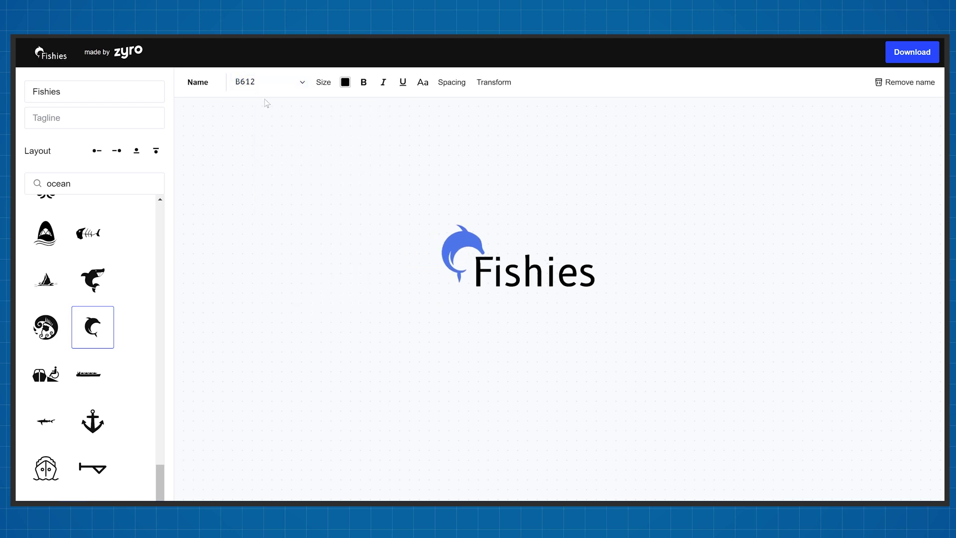
{"action": "left_click", "coordinate": [452, 82]}
{"action": "left_click", "coordinate": [486, 132]}
Set the Fishies name text back to black and select the Cool tagline.
{"action": "left_click", "coordinate": [345, 82]}
{"action": "mouse_move", "coordinate": [330, 99]}
{"action": "left_mouse_down"}
{"action": "mouse_move", "coordinate": [387, 150]}
{"action": "mouse_move", "coordinate": [330, 98]}
{"action": "left_mouse_up"}
{"action": "left_click", "coordinate": [493, 107]}
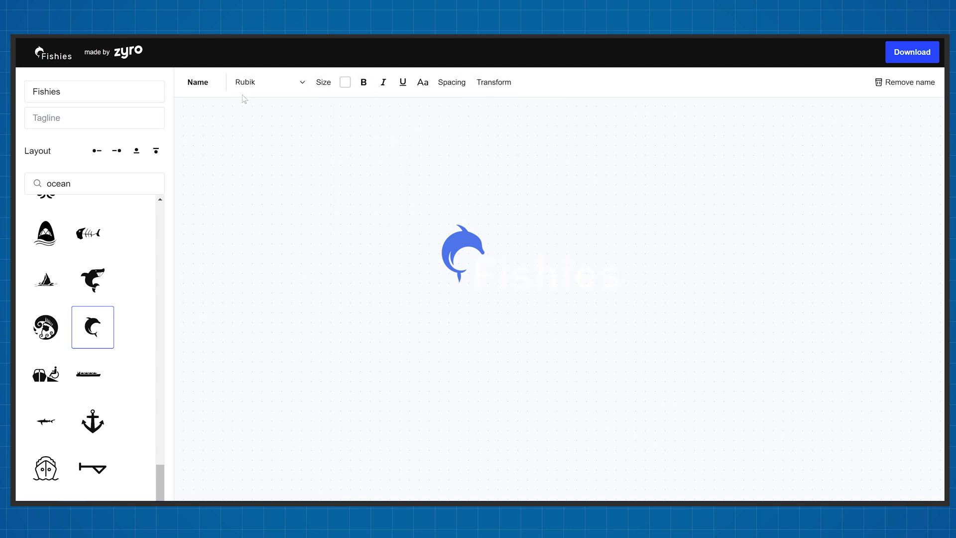
{"action": "type", "text": "l"}
{"action": "left_click", "coordinate": [548, 274]}
{"action": "left_click", "coordinate": [346, 82]}
{"action": "left_click", "coordinate": [333, 154]}
{"action": "left_click", "coordinate": [604, 299]}
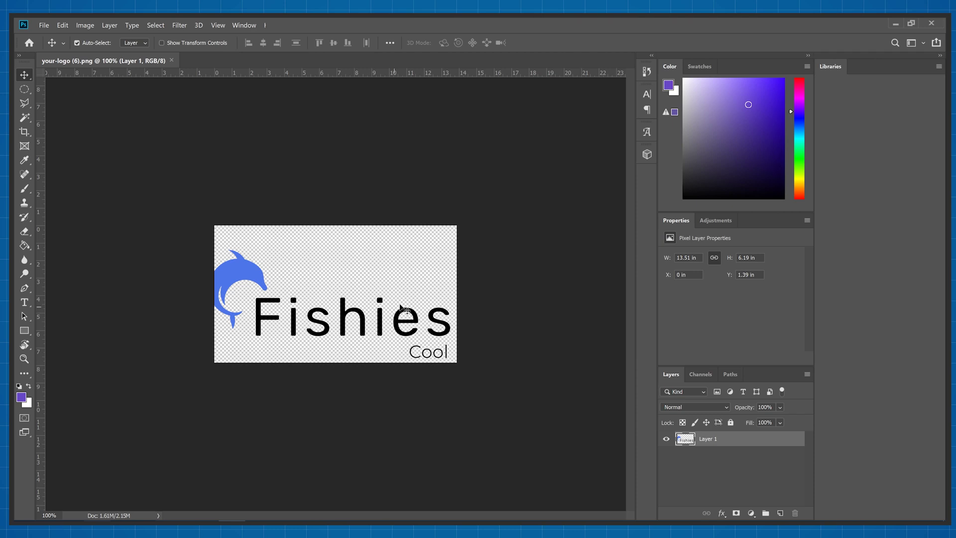
Drag the logo's Layer 1, then undo to return it to its higher position.
{"action": "mouse_move", "coordinate": [397, 318]}
{"action": "left_mouse_down"}
{"action": "mouse_move", "coordinate": [409, 330]}
{"action": "mouse_move", "coordinate": [398, 293]}
{"action": "mouse_move", "coordinate": [428, 332]}
{"action": "mouse_move", "coordinate": [400, 326]}
{"action": "left_mouse_up"}
{"action": "key", "text": "ctrl+z"}
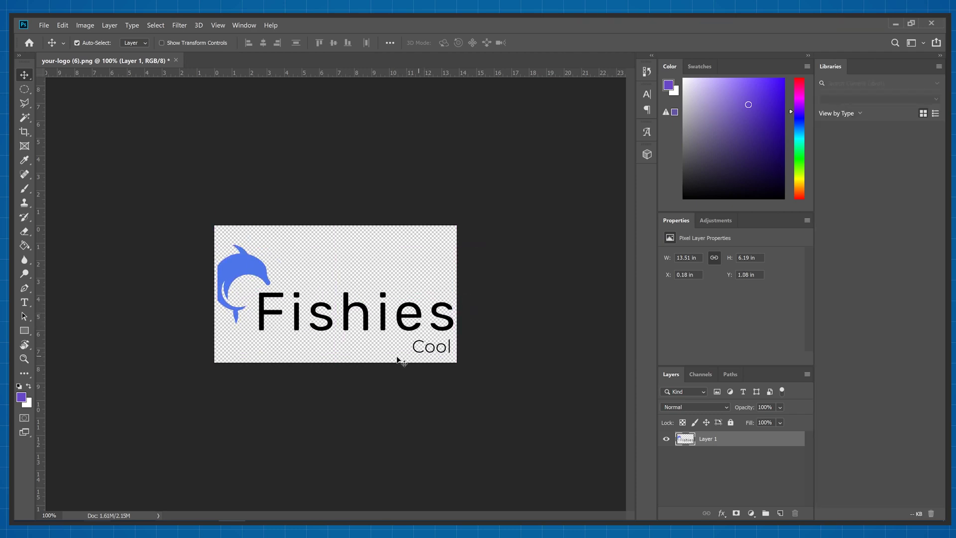